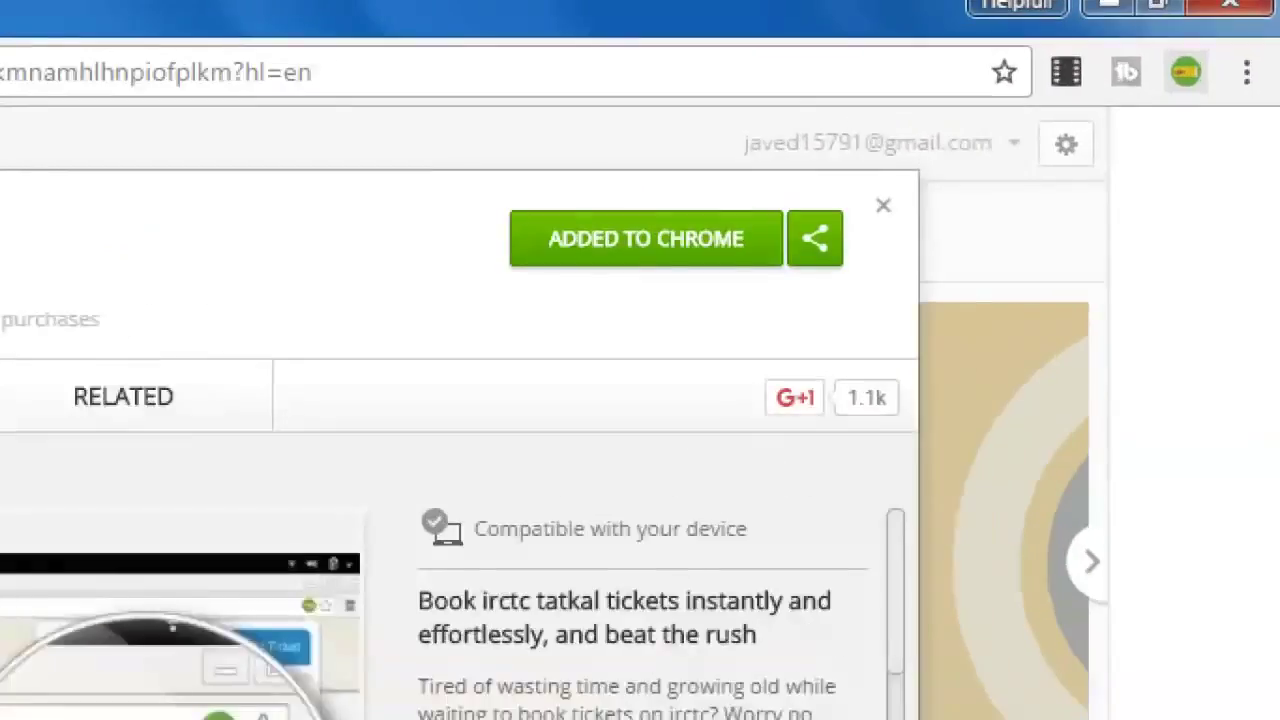
pyautogui.click(1233, 45)
pyautogui.moveTo(1217, 40)
pyautogui.mouseDown()
pyautogui.moveTo(1218, 96)
pyautogui.moveTo(1140, 46)
pyautogui.moveTo(1222, 38)
pyautogui.mouseUp()
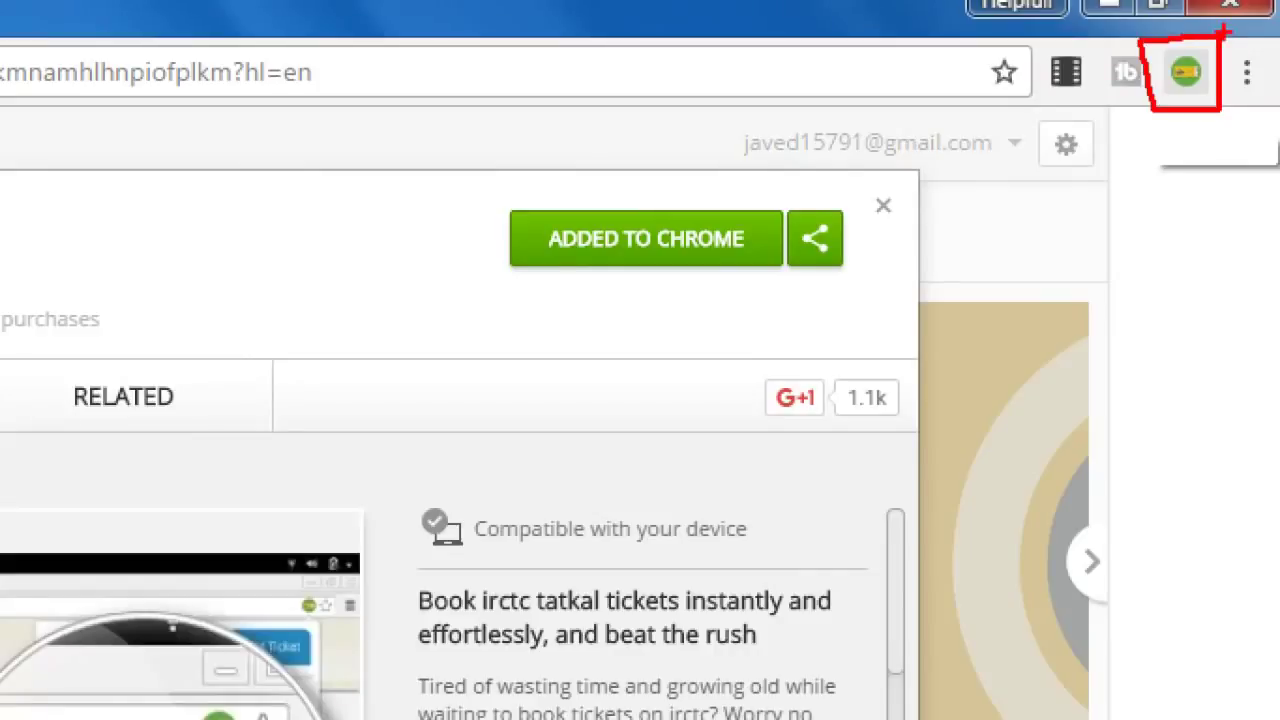
pyautogui.moveTo(1011, 114); pyautogui.dragTo(1206, 78)
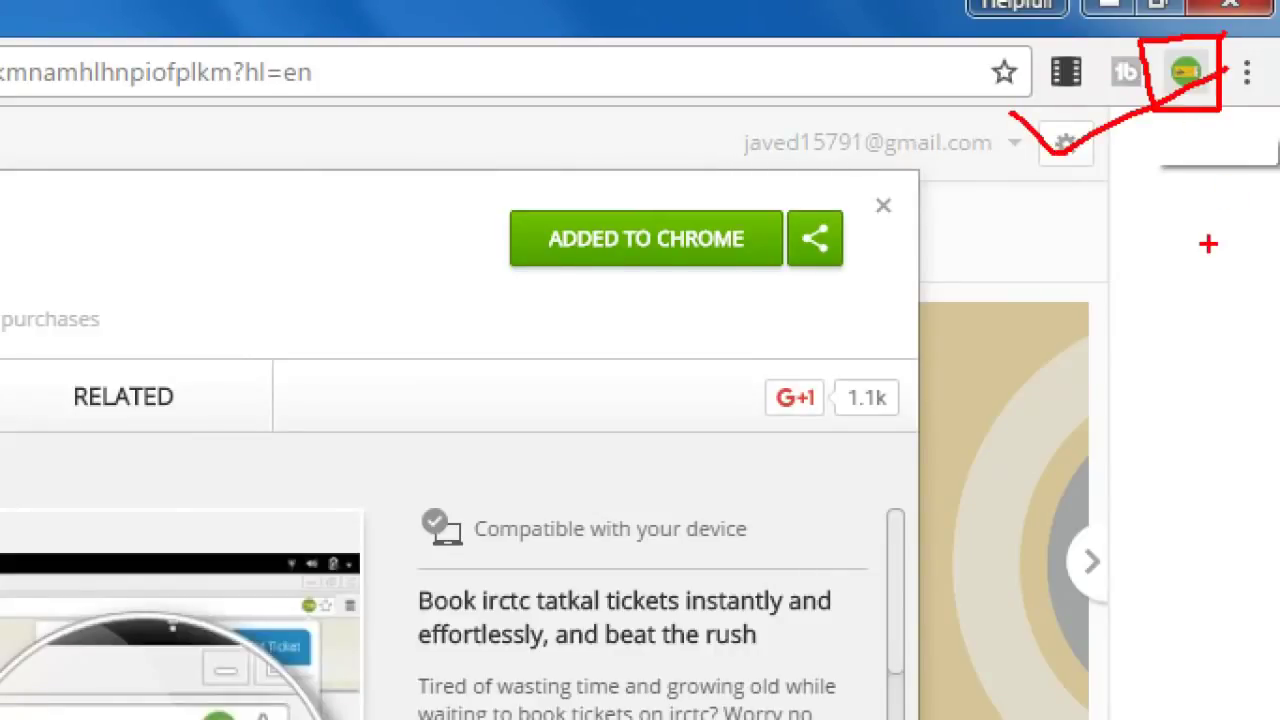
pyautogui.press('Escape')
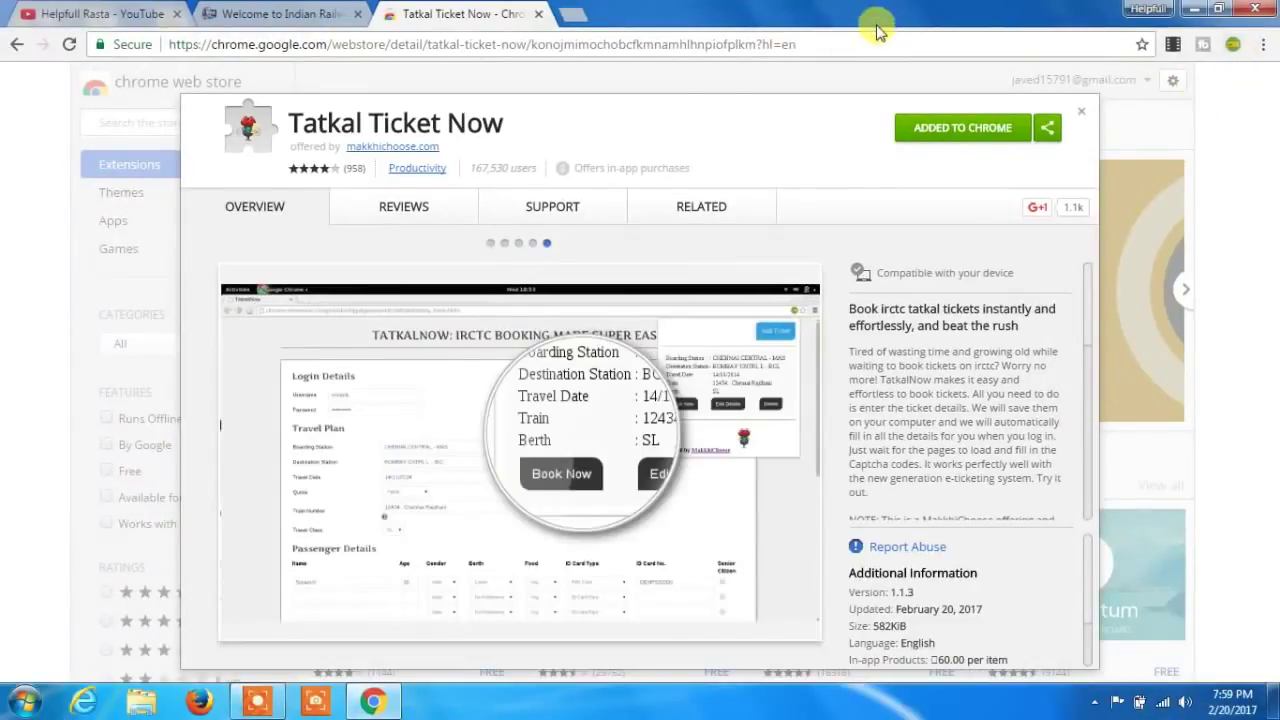
# - Open a new blank browser tab and close the Tatkal Ticket Now store page
pyautogui.click(572, 16)
pyautogui.click(537, 15)
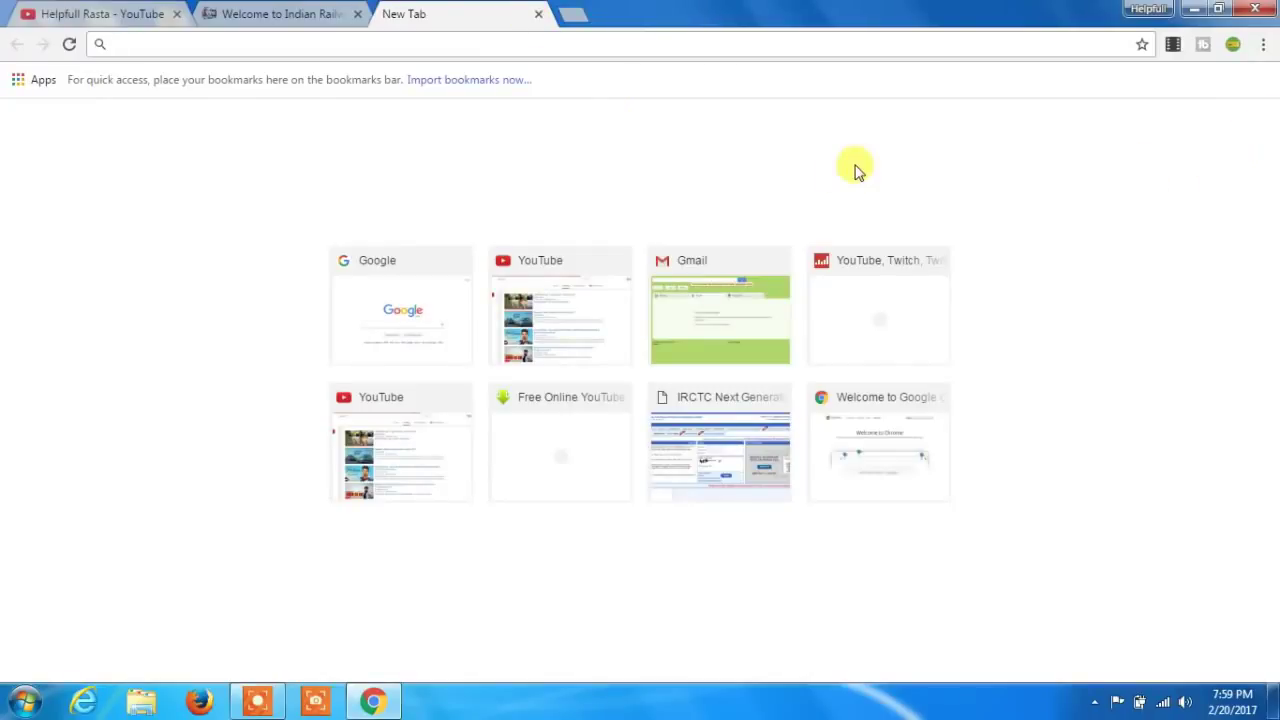
pyautogui.click(1233, 44)
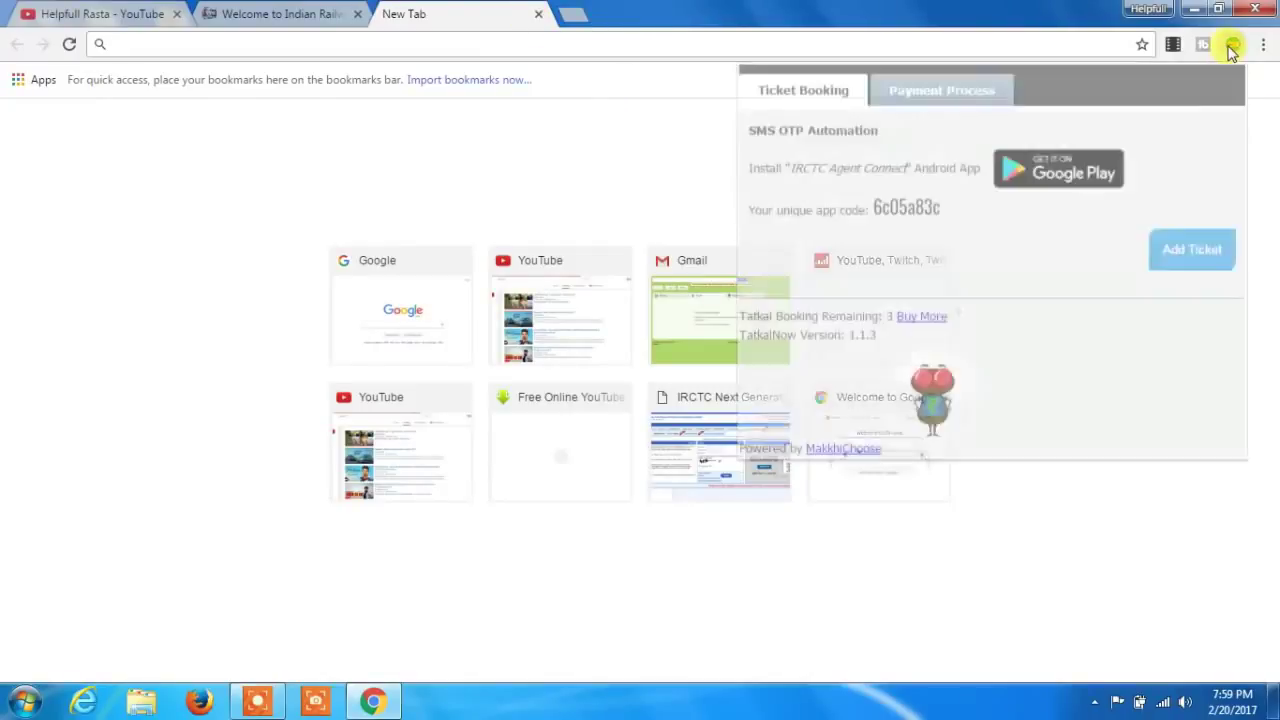
pyautogui.click(1208, 490)
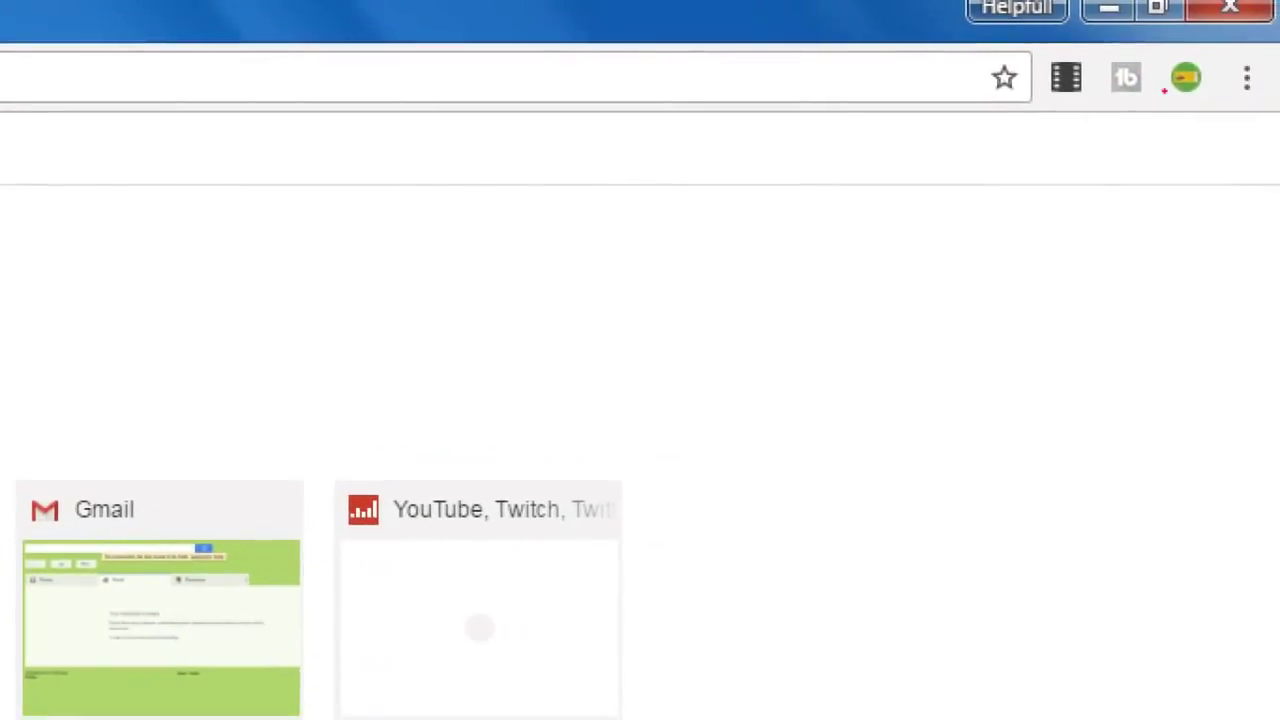
pyautogui.moveTo(1223, 60)
pyautogui.mouseDown()
pyautogui.moveTo(1223, 108)
pyautogui.moveTo(1186, 114)
pyautogui.moveTo(1158, 68)
pyautogui.mouseUp()
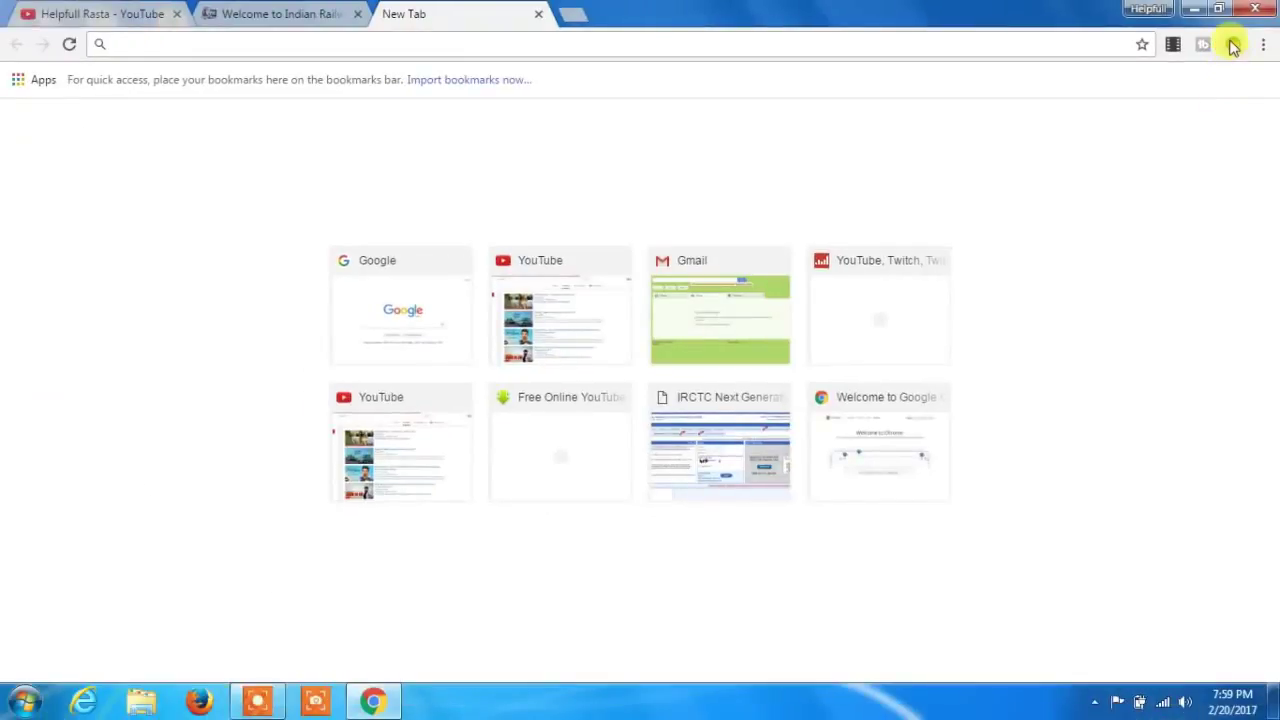
# - Open the Tatkal Ticket Now extension and add a new ticket to bring up its entry form
pyautogui.click(1233, 46)
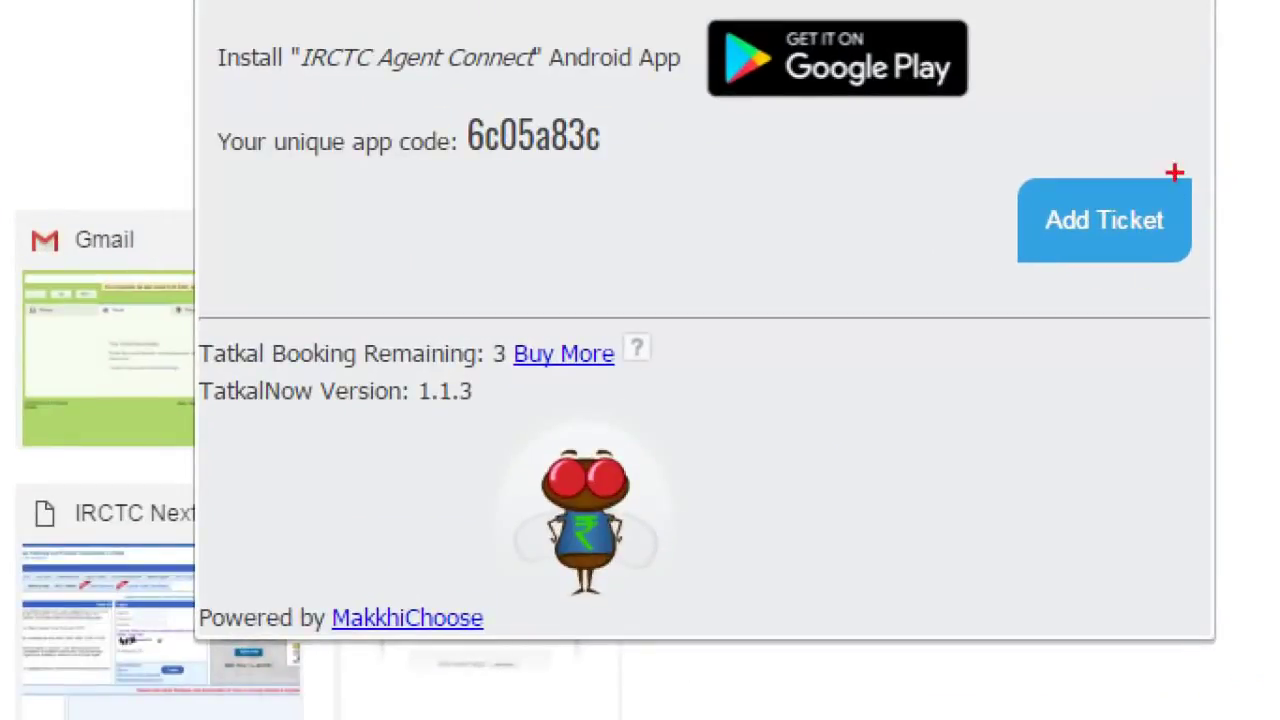
pyautogui.moveTo(1174, 172)
pyautogui.mouseDown()
pyautogui.moveTo(1205, 285)
pyautogui.moveTo(980, 290)
pyautogui.moveTo(978, 150)
pyautogui.moveTo(1200, 155)
pyautogui.mouseUp()
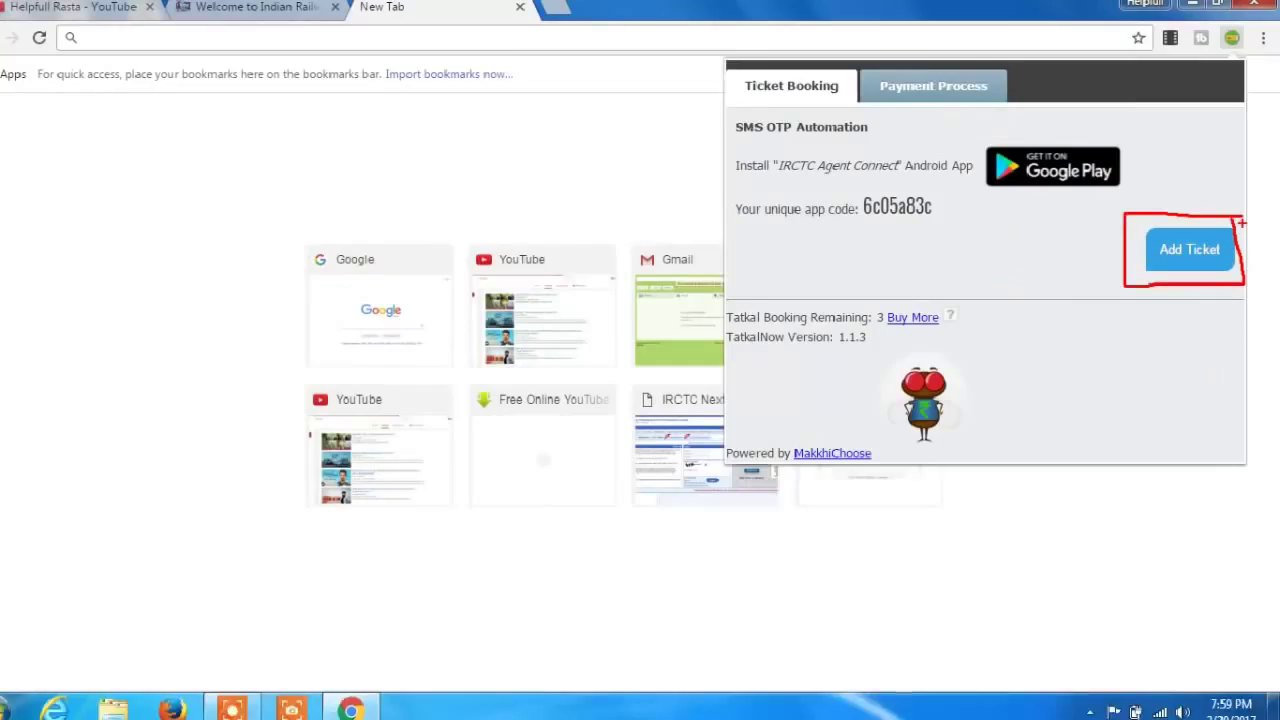
pyautogui.click(1207, 258)
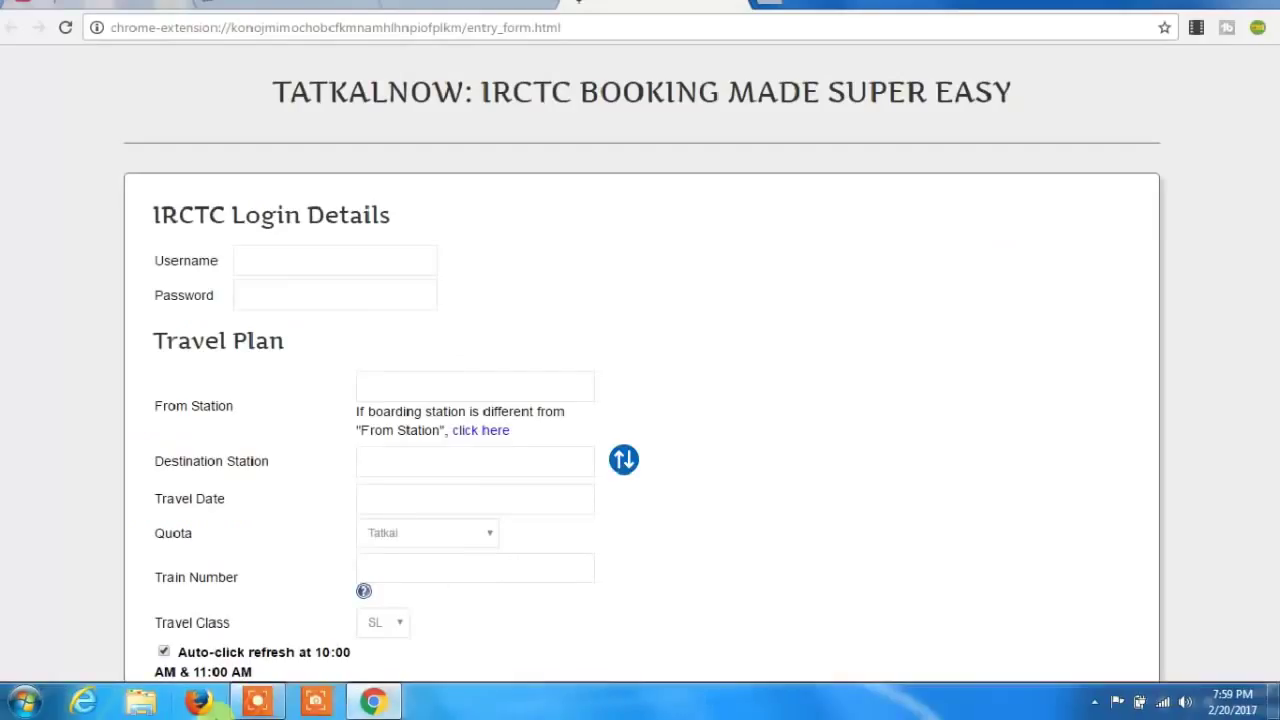
# - Fill in the IRCTC login details with the account username and password
pyautogui.scroll(-2, 372, 443)
pyautogui.scroll(-7, 375, 450)
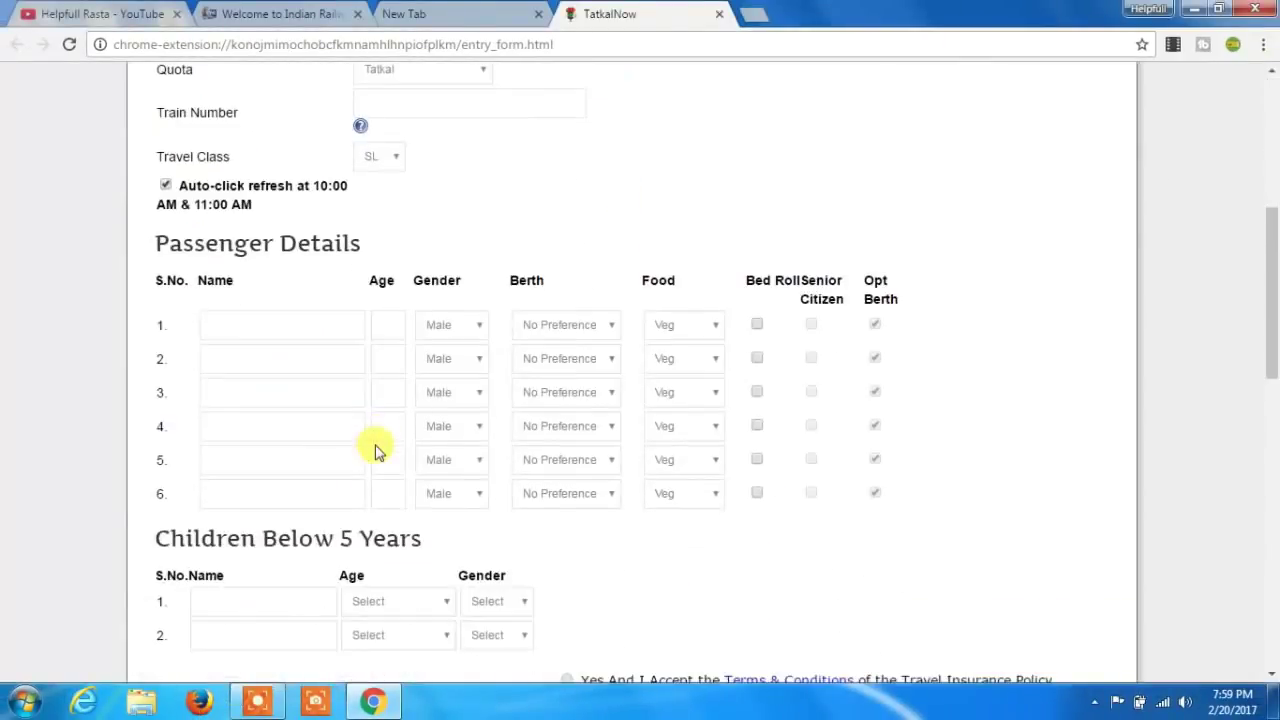
pyautogui.scroll(10, 375, 450)
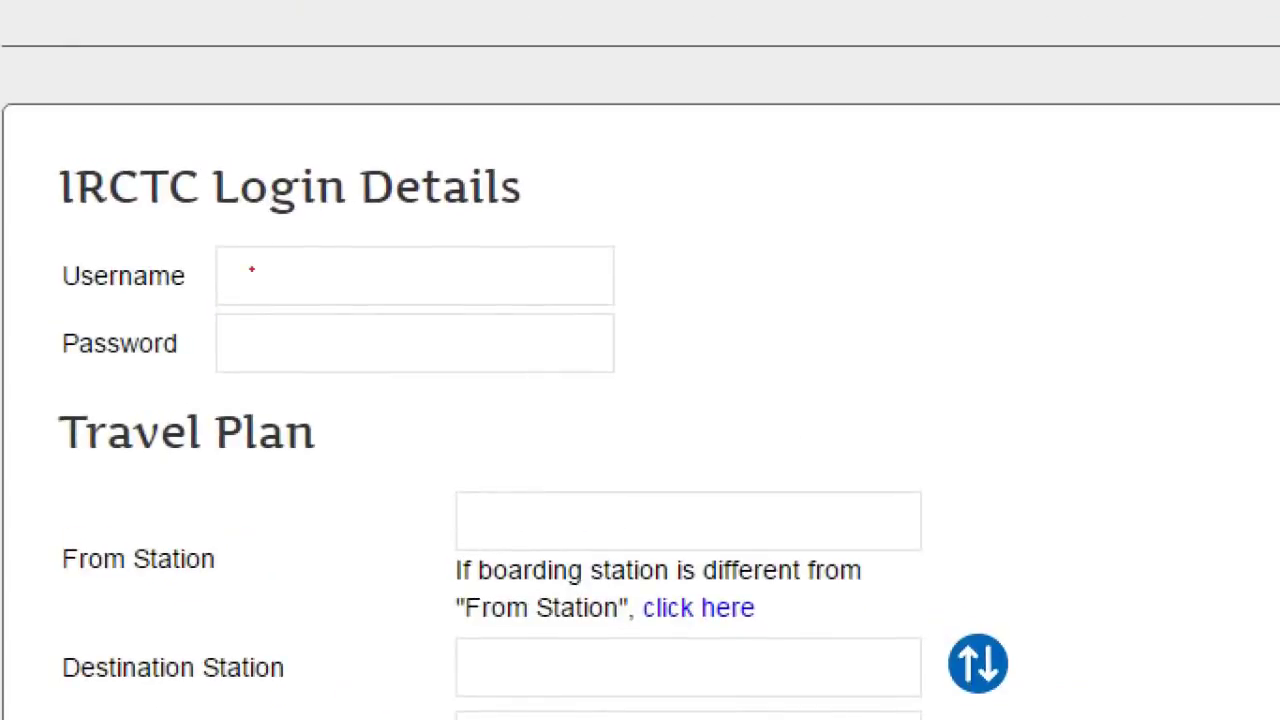
pyautogui.moveTo(105, 249)
pyautogui.mouseDown()
pyautogui.moveTo(571, 250)
pyautogui.moveTo(681, 380)
pyautogui.moveTo(2, 420)
pyautogui.moveTo(180, 245)
pyautogui.mouseUp()
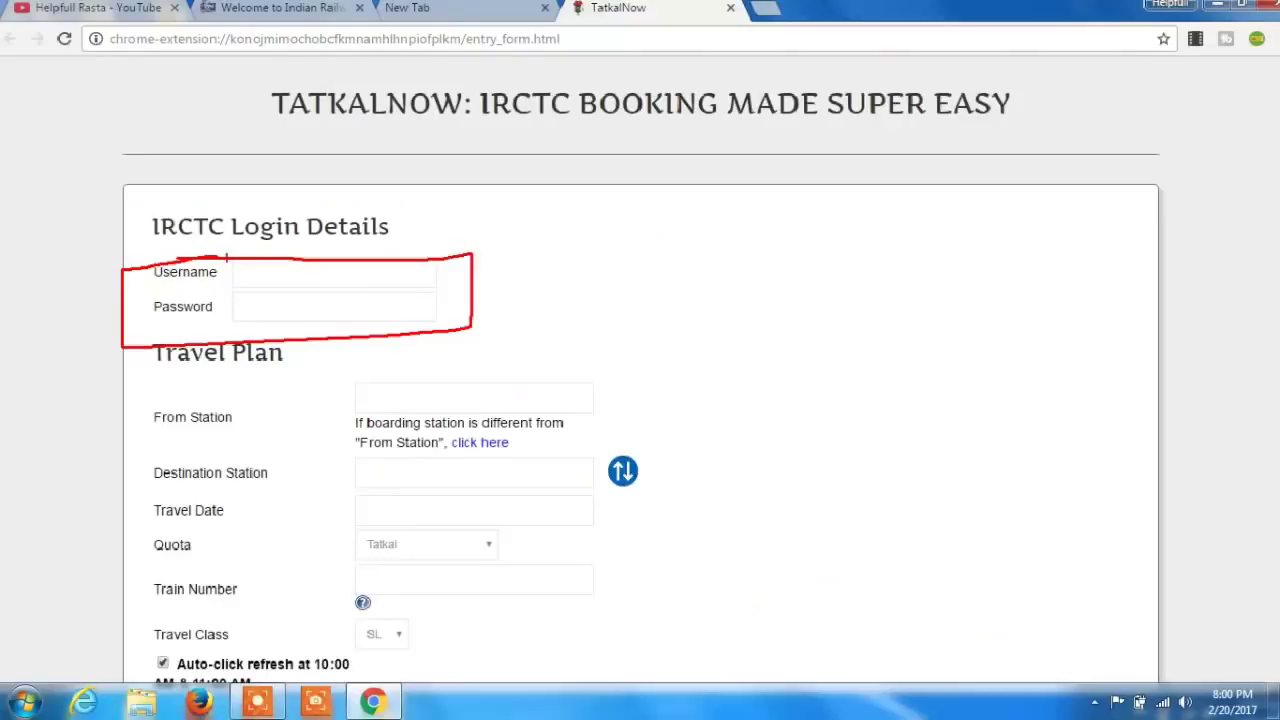
pyautogui.click(428, 280)
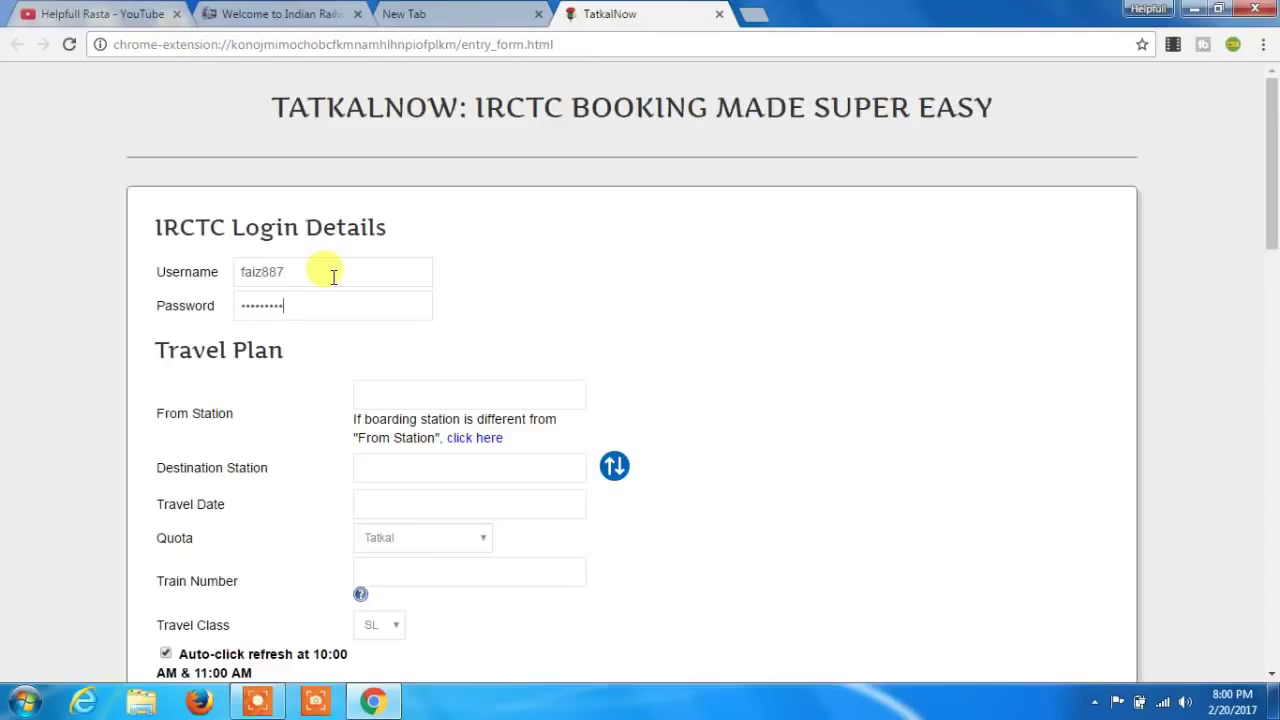
# - Set the from station to LUCKNOW NR - LKO and the destination station to NEW DELHI - NDLS
pyautogui.click(425, 388)
pyautogui.write('lko')
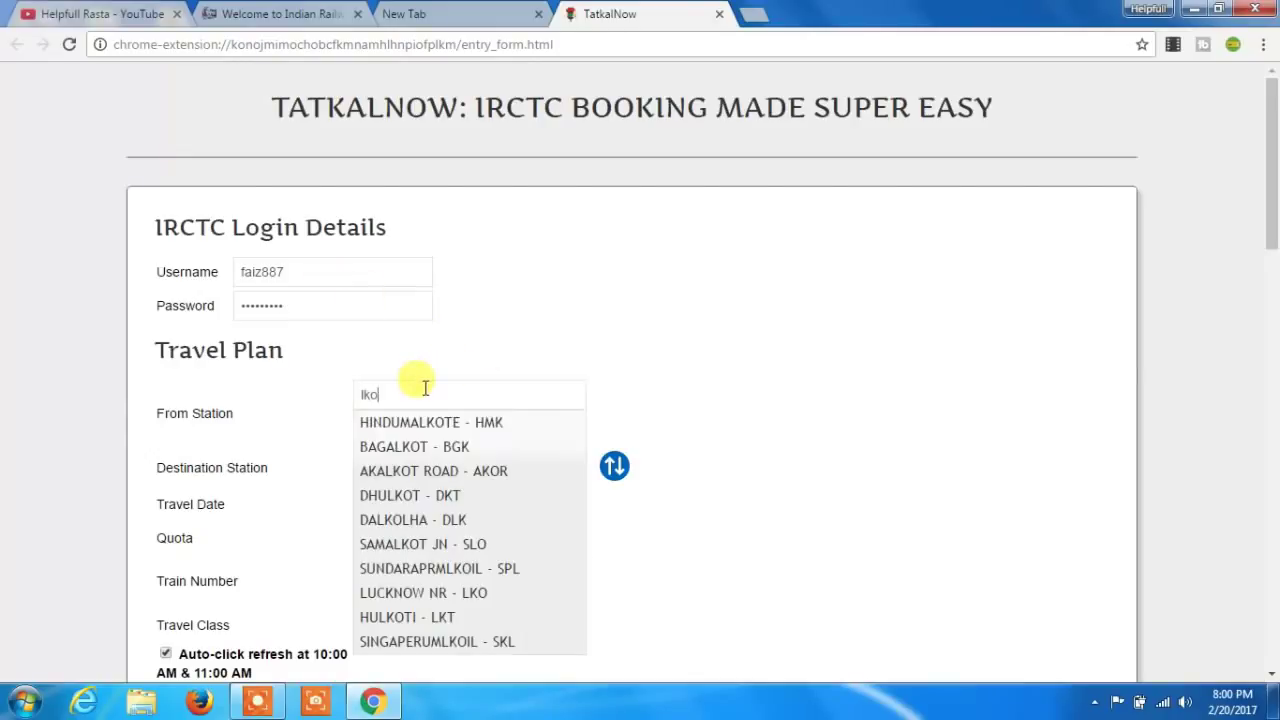
pyautogui.click(448, 600)
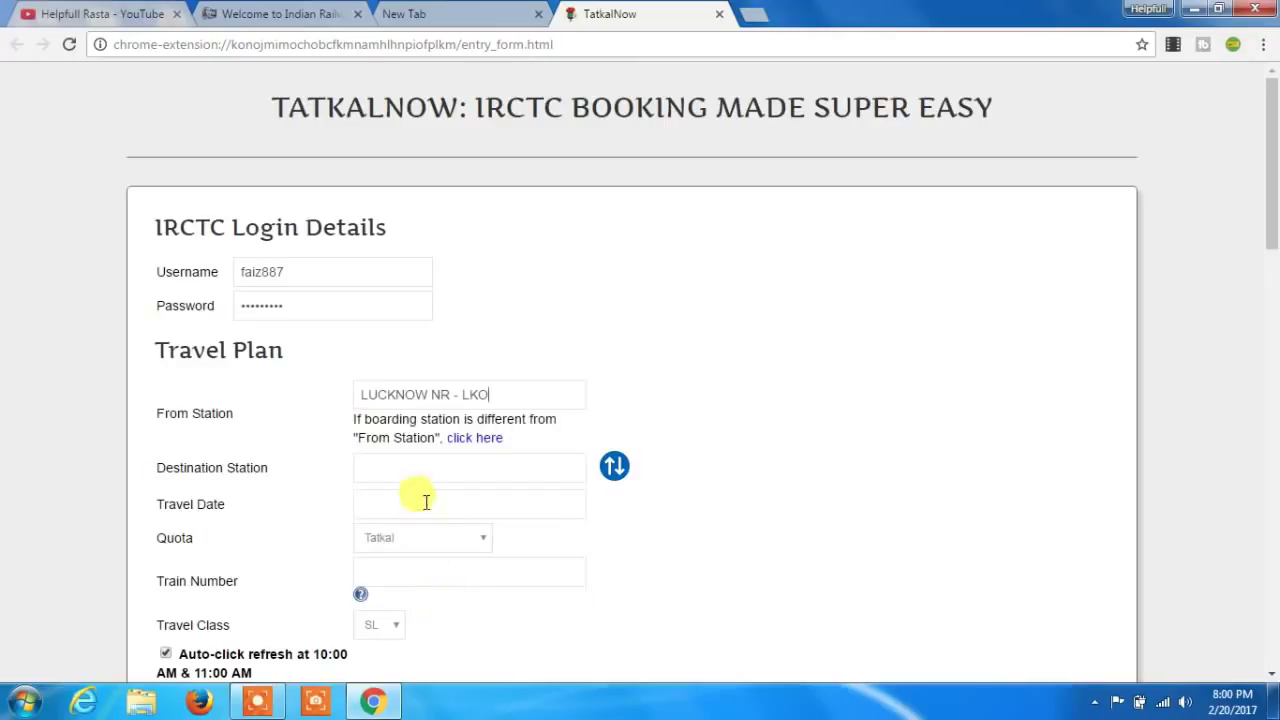
pyautogui.write('nd')
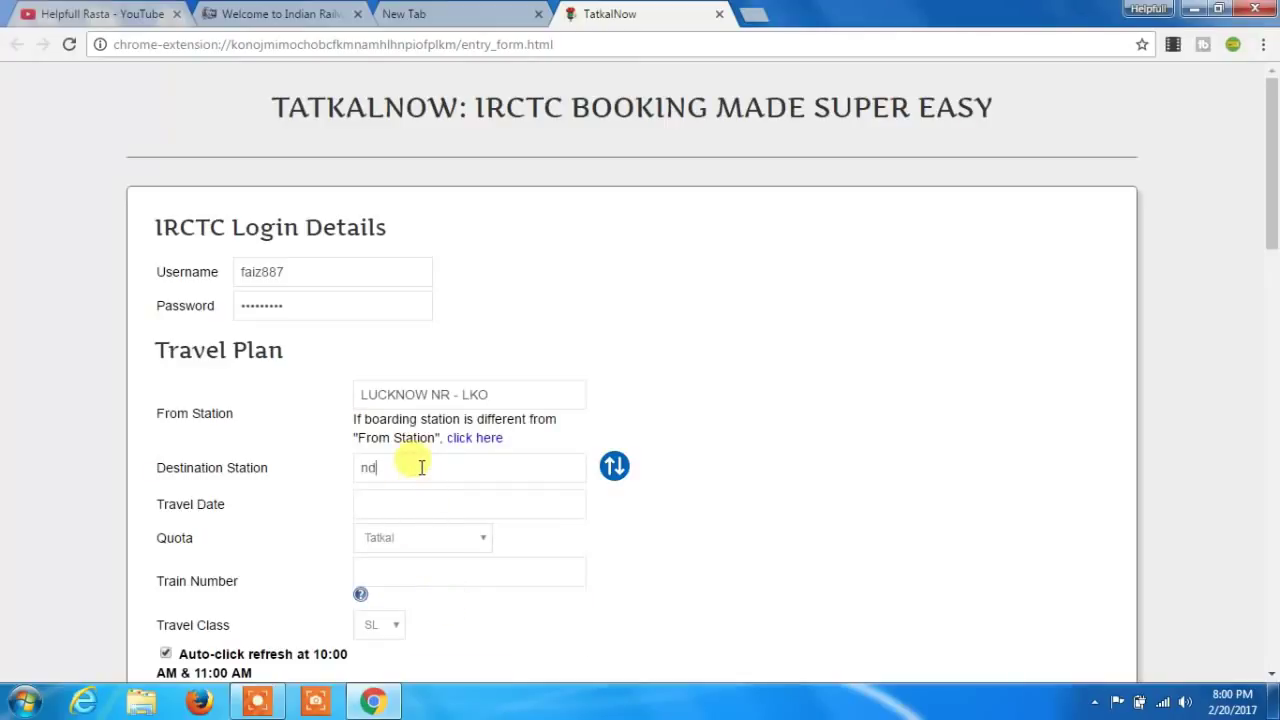
pyautogui.write('ls')
pyautogui.click(410, 487)
# - Set the travel date to 21/2/2017
pyautogui.scroll(-1, 411, 490)
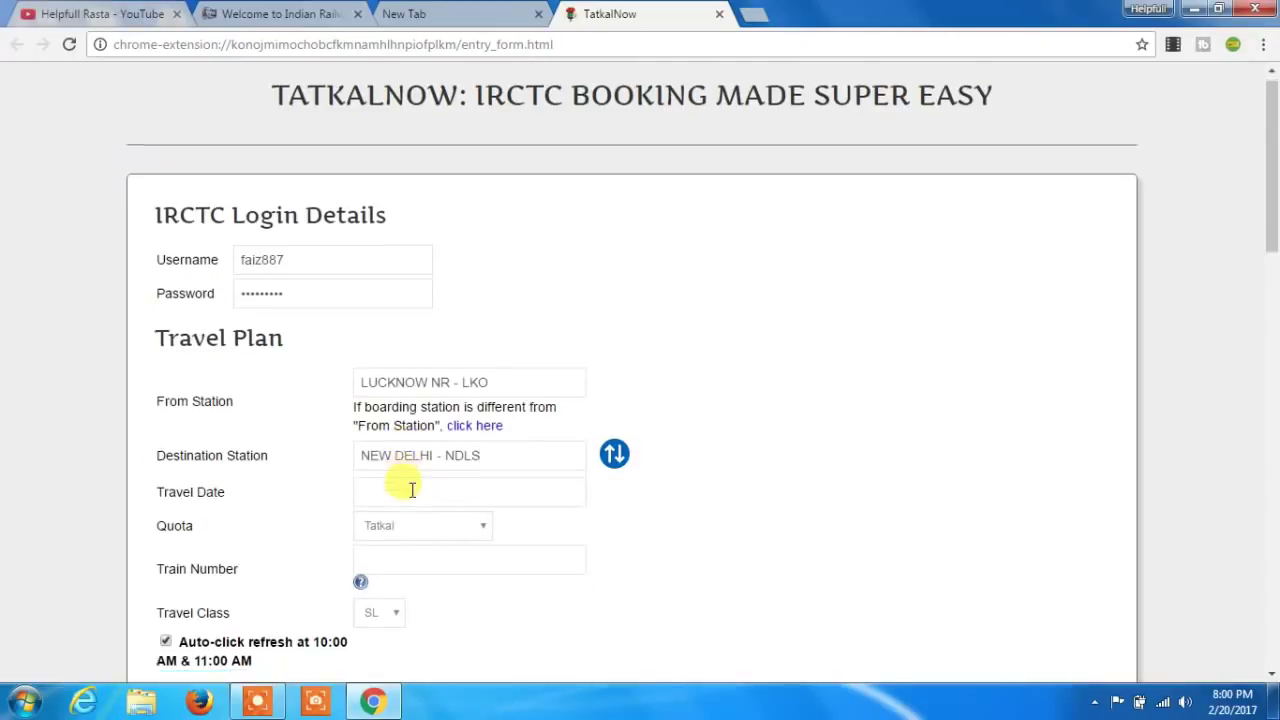
pyautogui.click(407, 414)
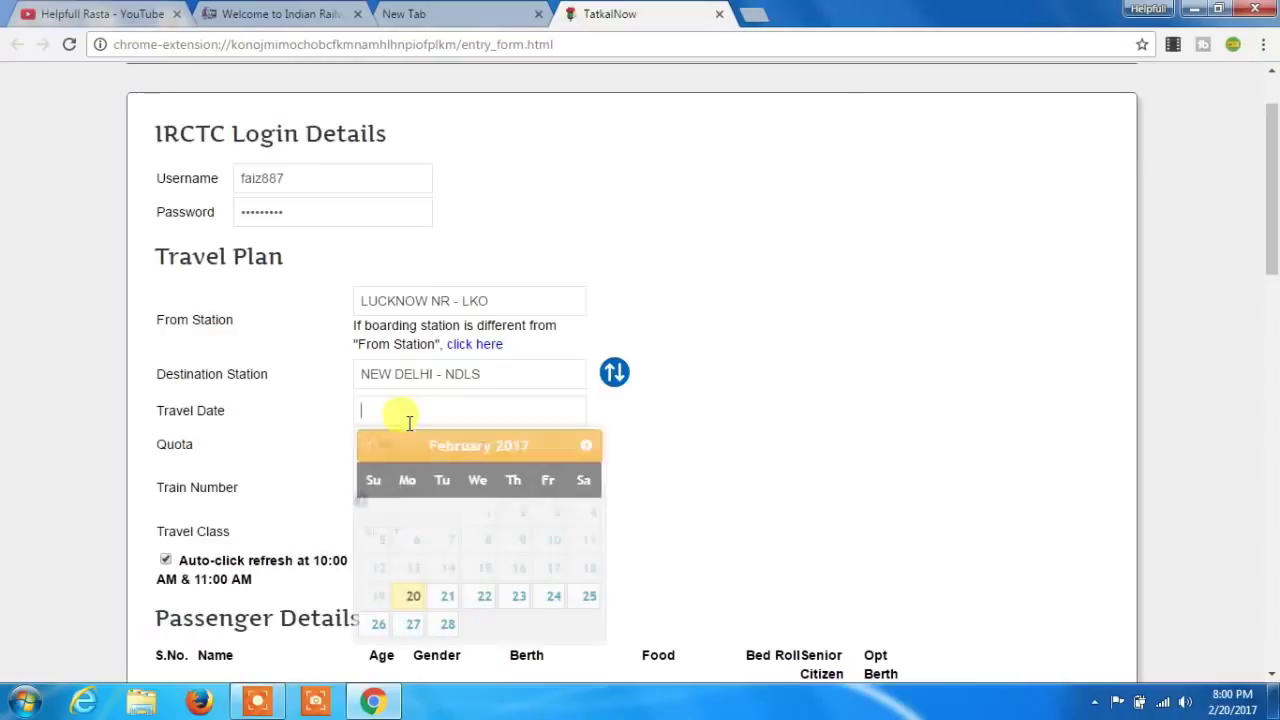
pyautogui.click(448, 597)
# - Review the quota and travel class options, keeping Tatkal as the quota and SL as the class
pyautogui.scroll(-1, 455, 440)
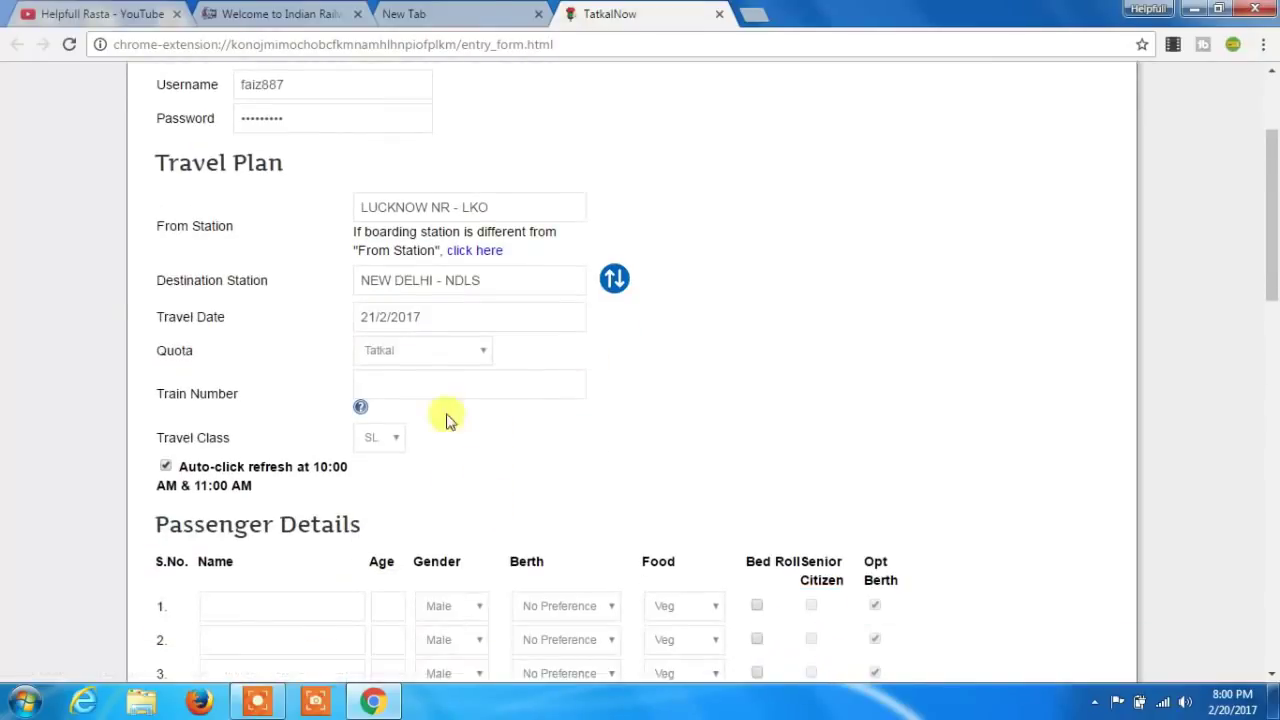
pyautogui.click(414, 352)
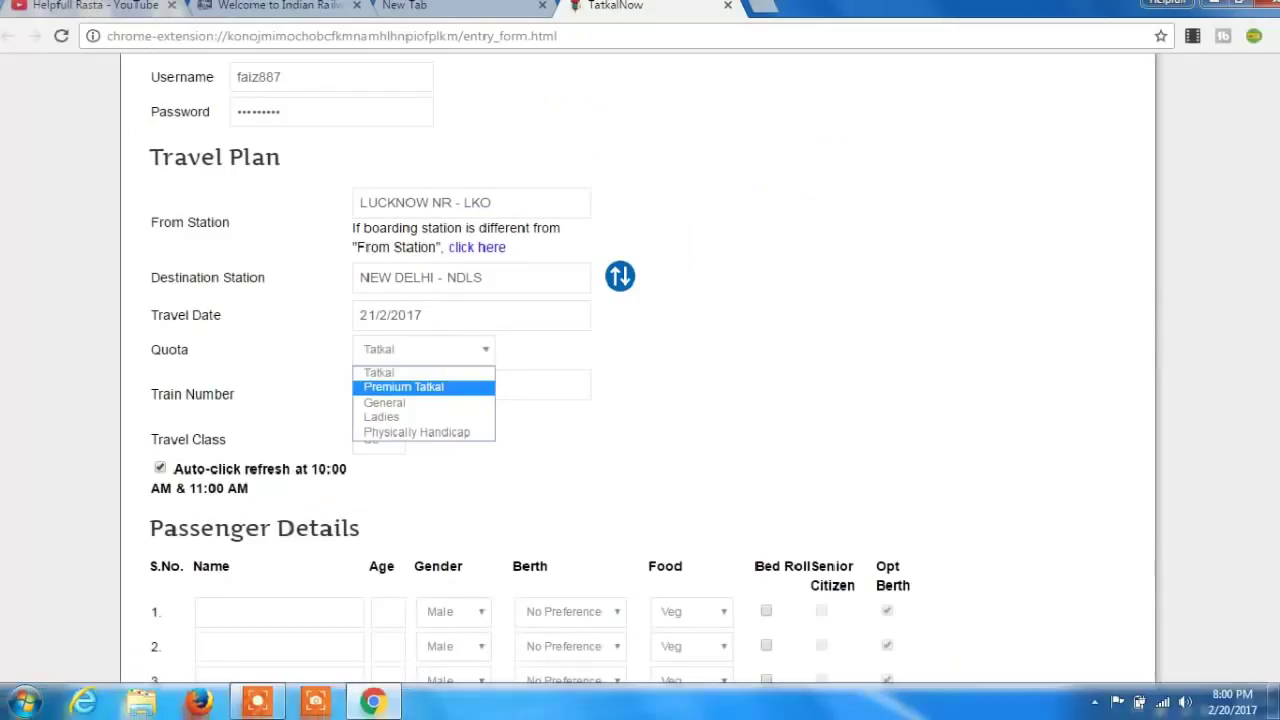
pyautogui.click(375, 362)
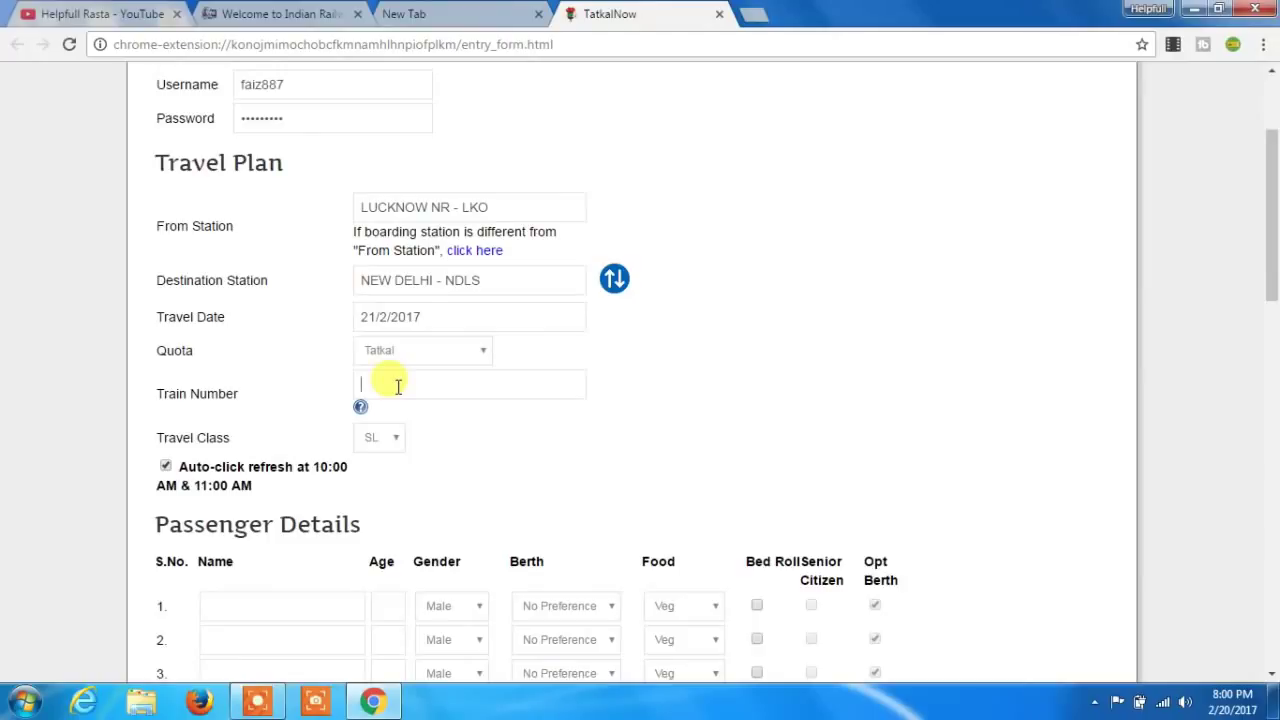
pyautogui.click(388, 438)
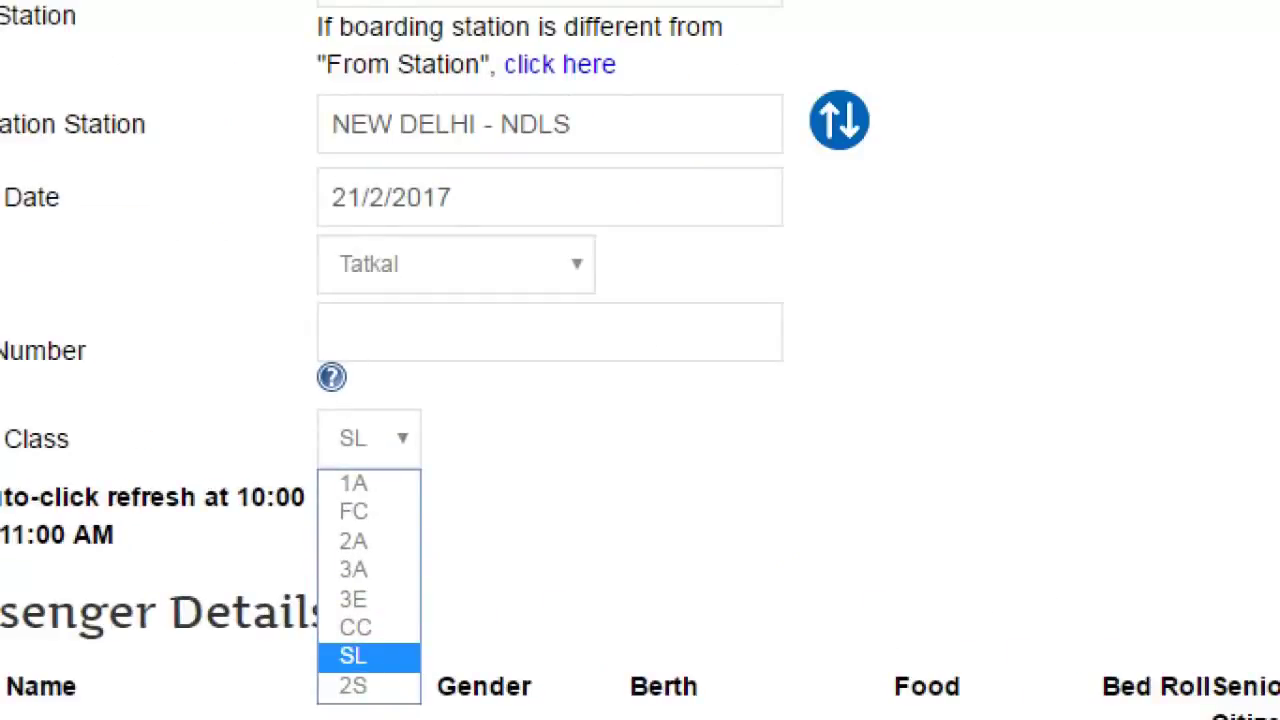
pyautogui.click(438, 438)
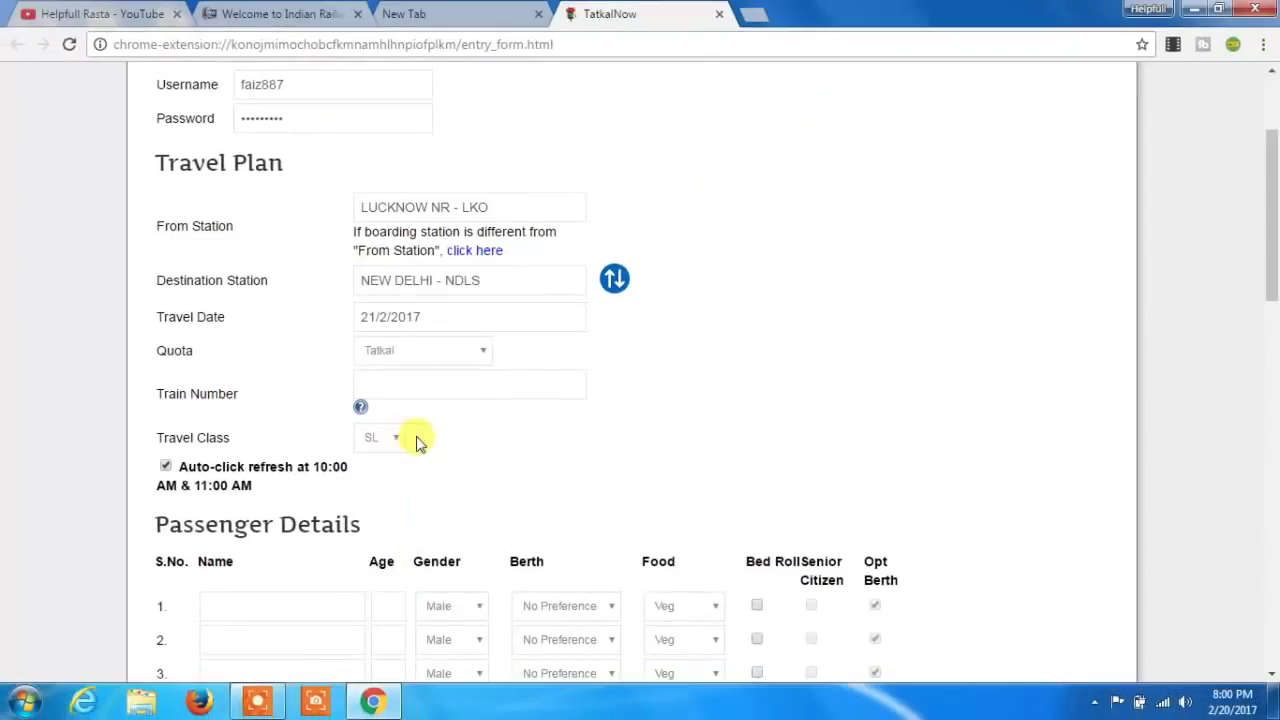
# - Enter the first passenger as "demo ticket" with age 20, keeping the gender as Male
pyautogui.scroll(-1, 452, 443)
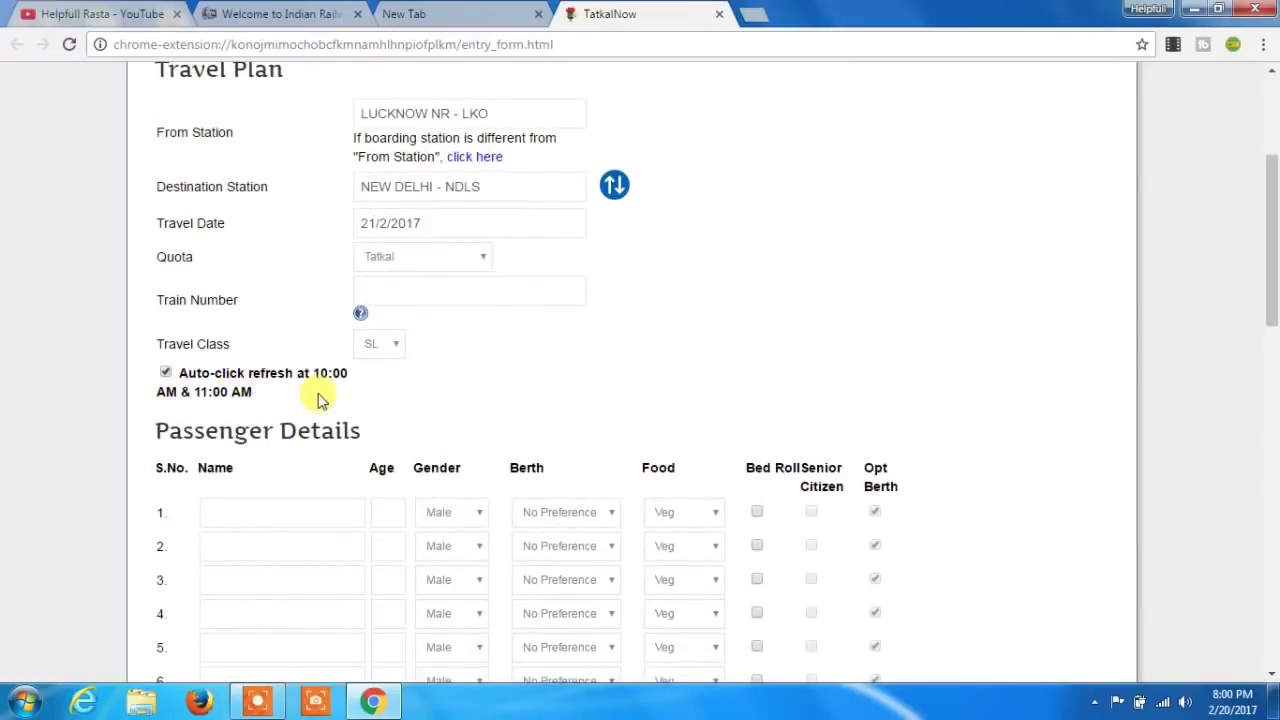
pyautogui.scroll(-1, 320, 400)
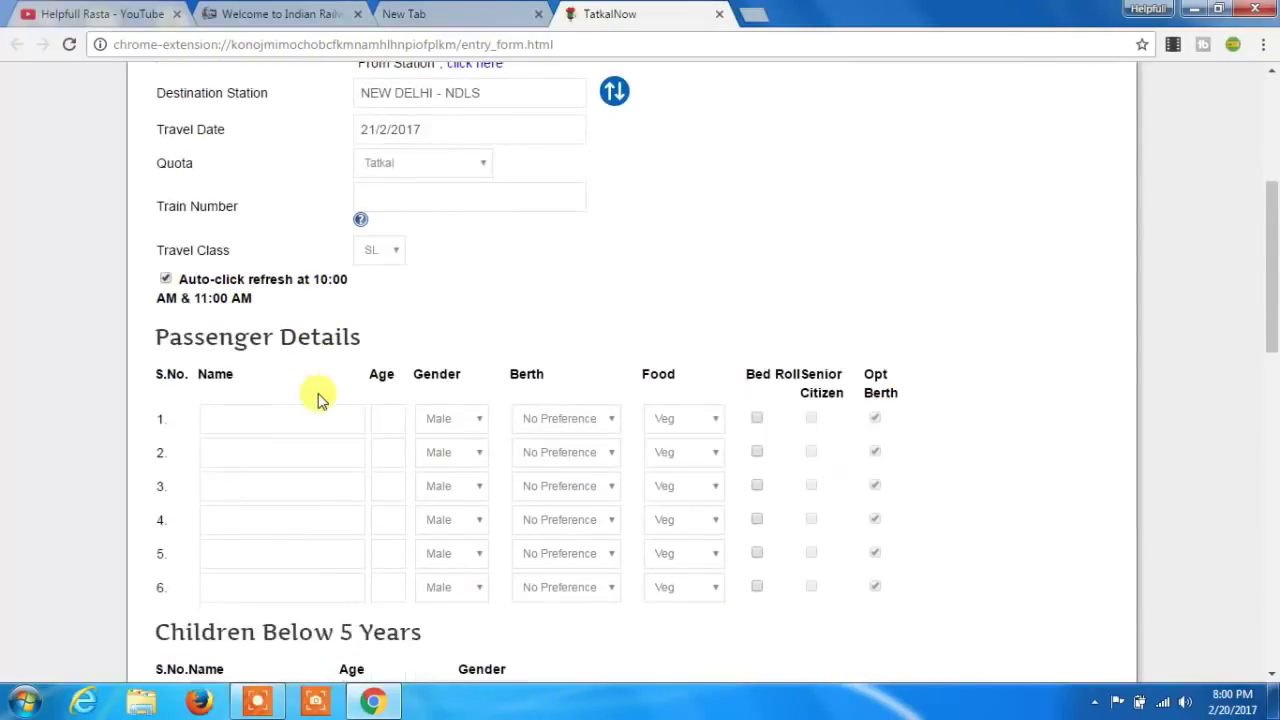
pyautogui.scroll(-1, 420, 314)
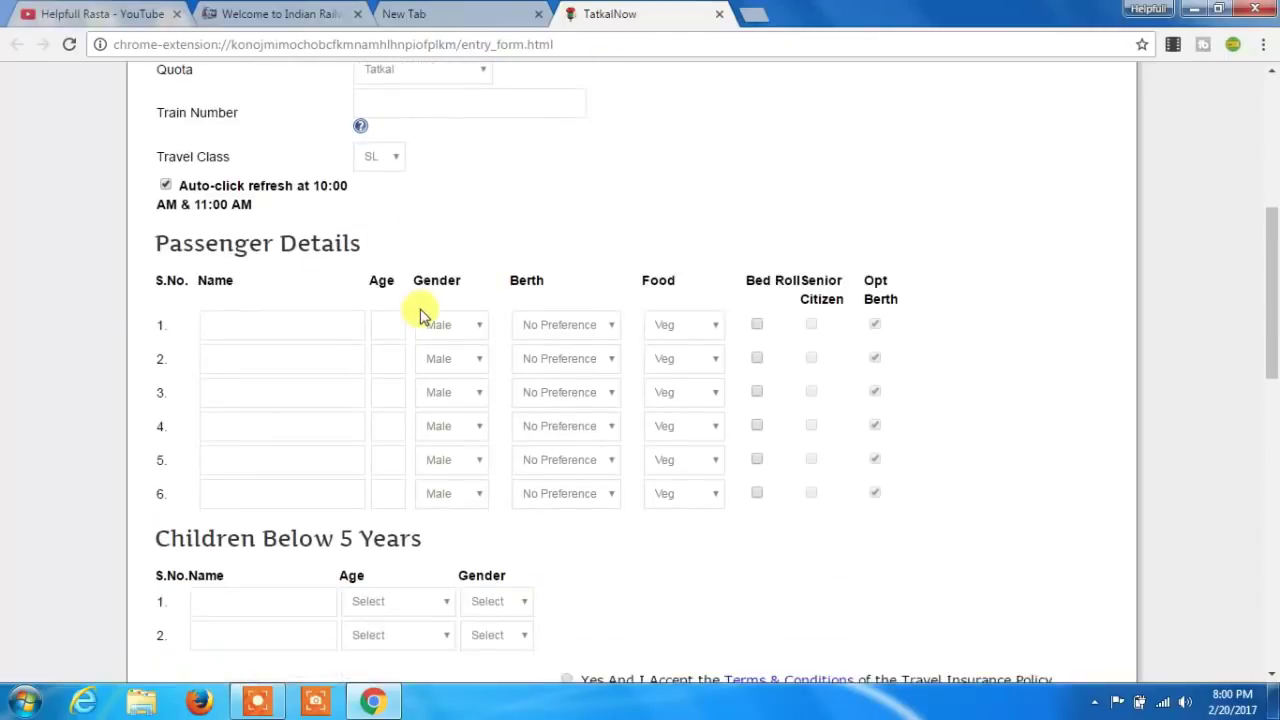
pyautogui.click(290, 325)
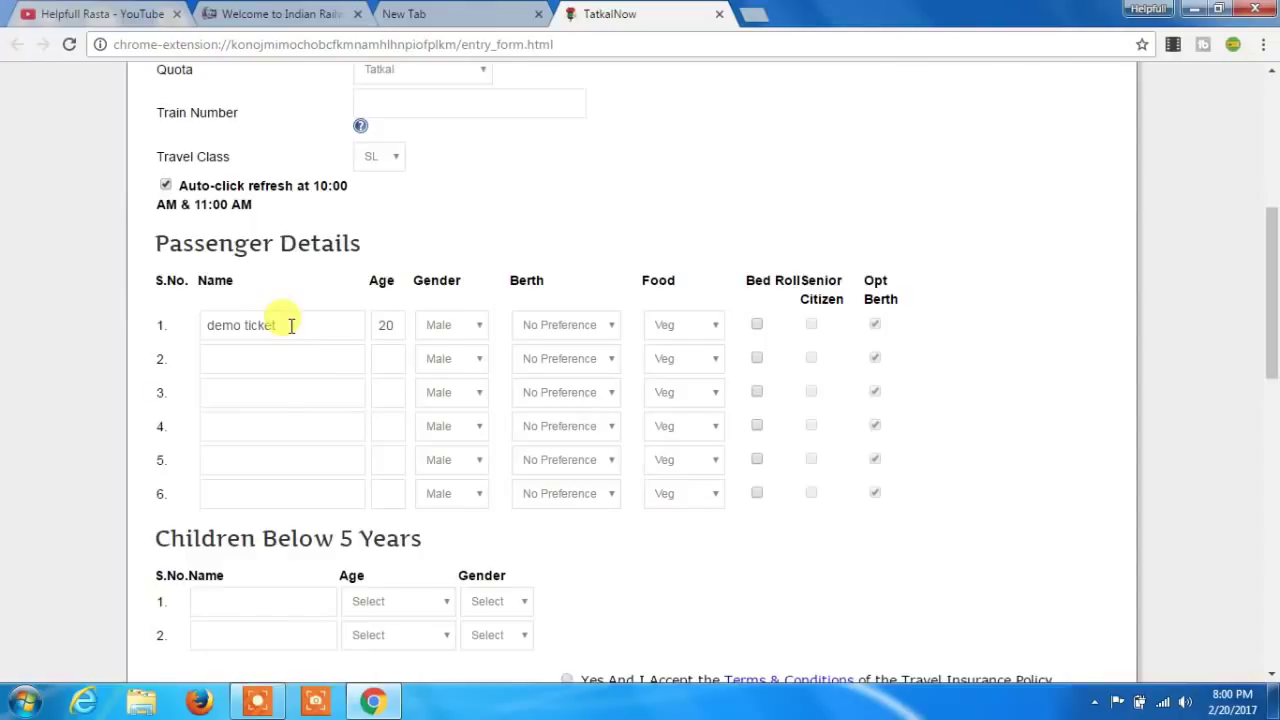
pyautogui.click(460, 328)
pyautogui.click(460, 328)
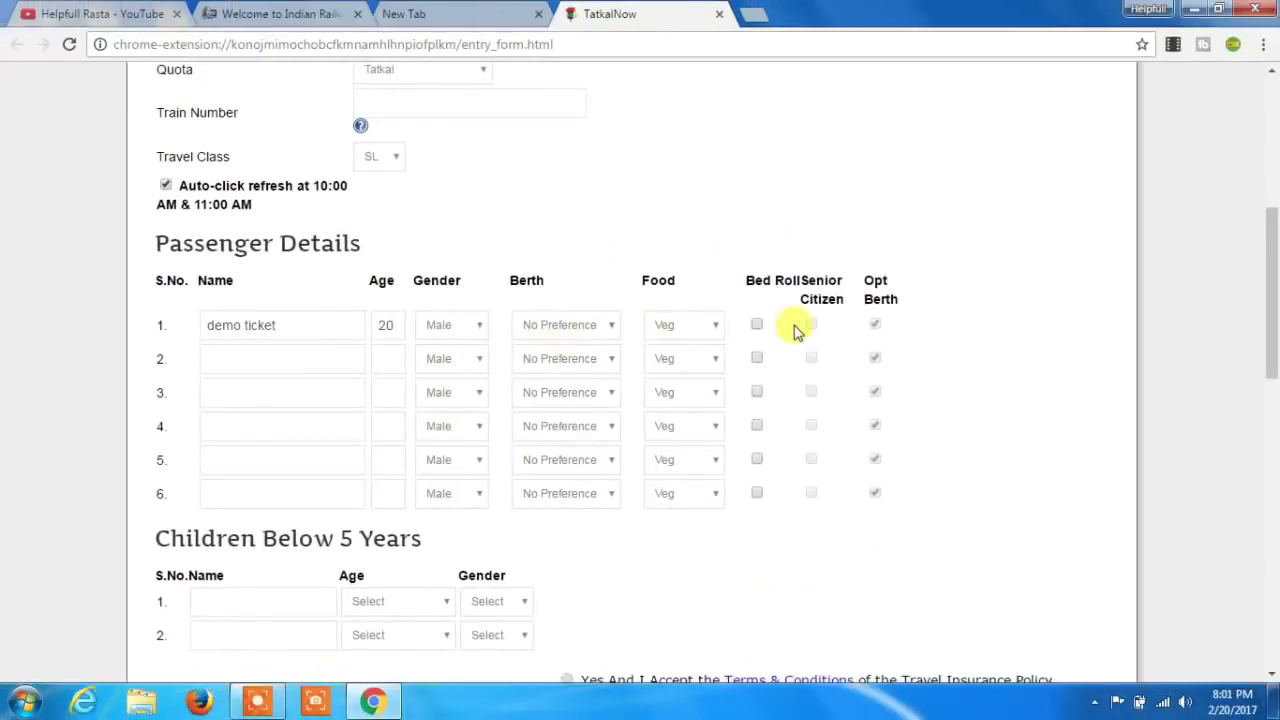
# - Opt in to travel insurance by accepting the policy's terms and conditions
pyautogui.scroll(-1, 1004, 568)
pyautogui.scroll(-1, 403, 491)
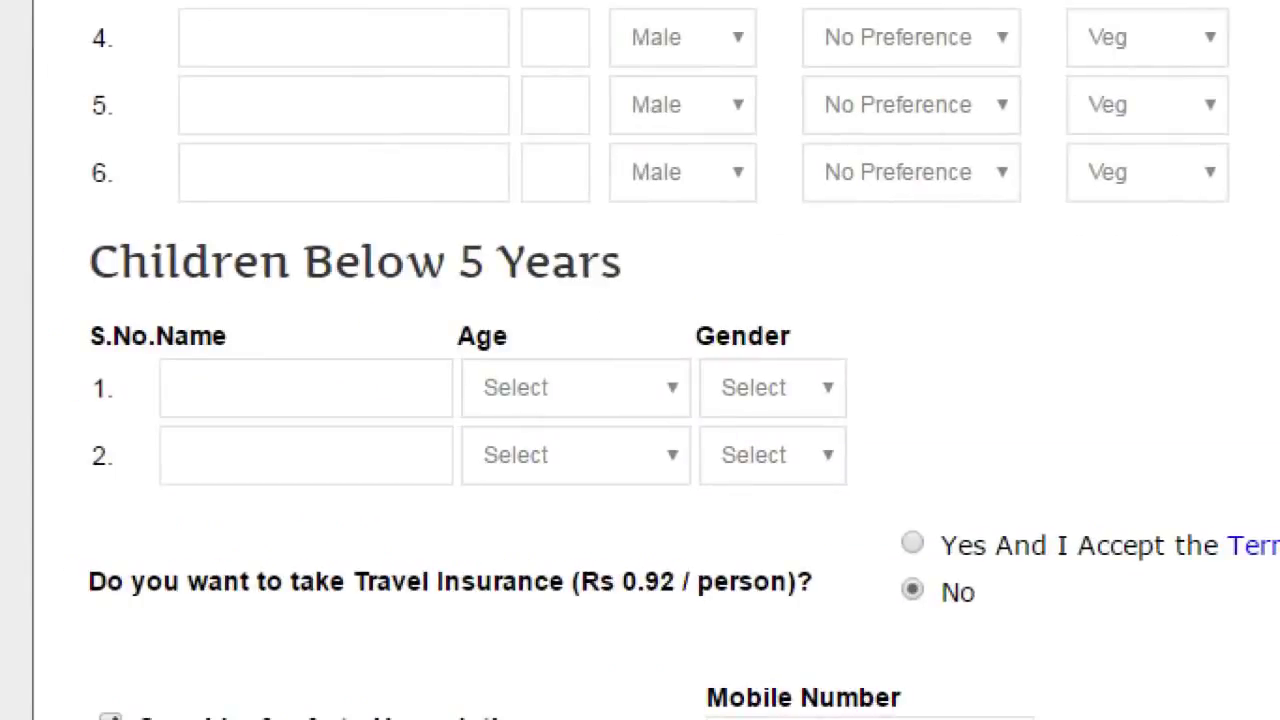
pyautogui.moveTo(65, 250)
pyautogui.mouseDown()
pyautogui.moveTo(243, 543)
pyautogui.moveTo(1006, 349)
pyautogui.moveTo(2, 263)
pyautogui.mouseUp()
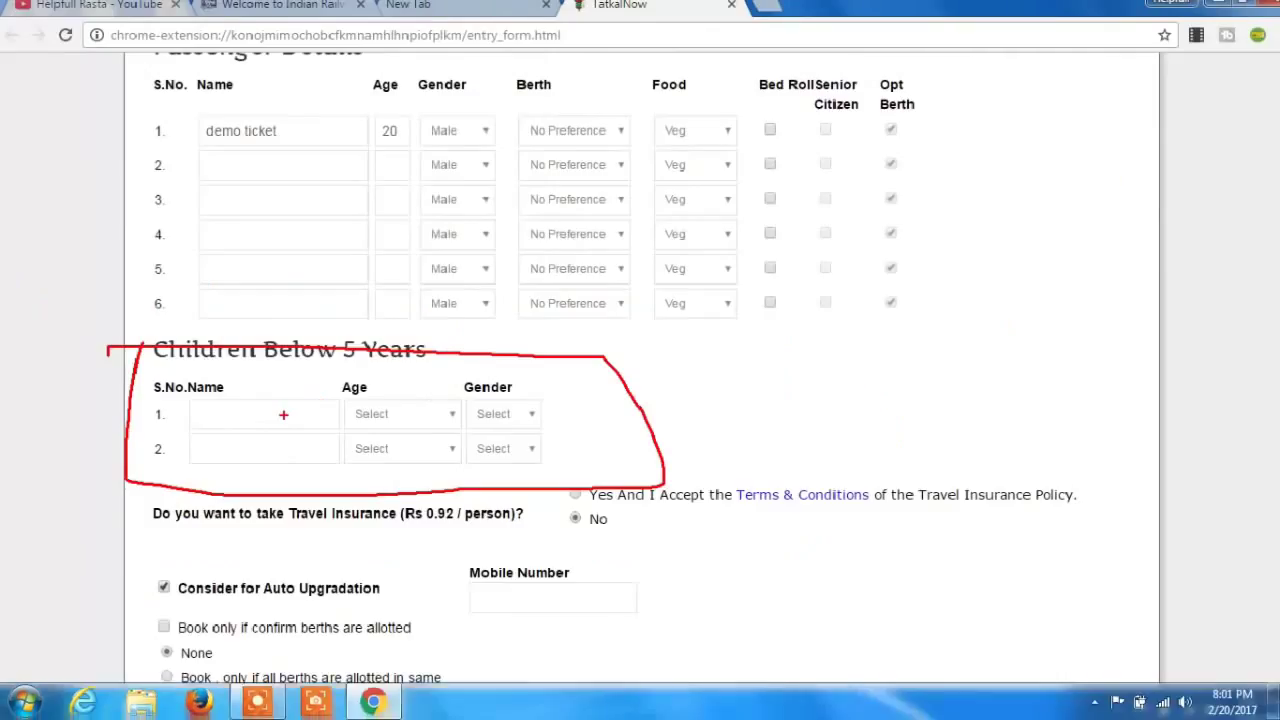
pyautogui.scroll(-1, 233, 460)
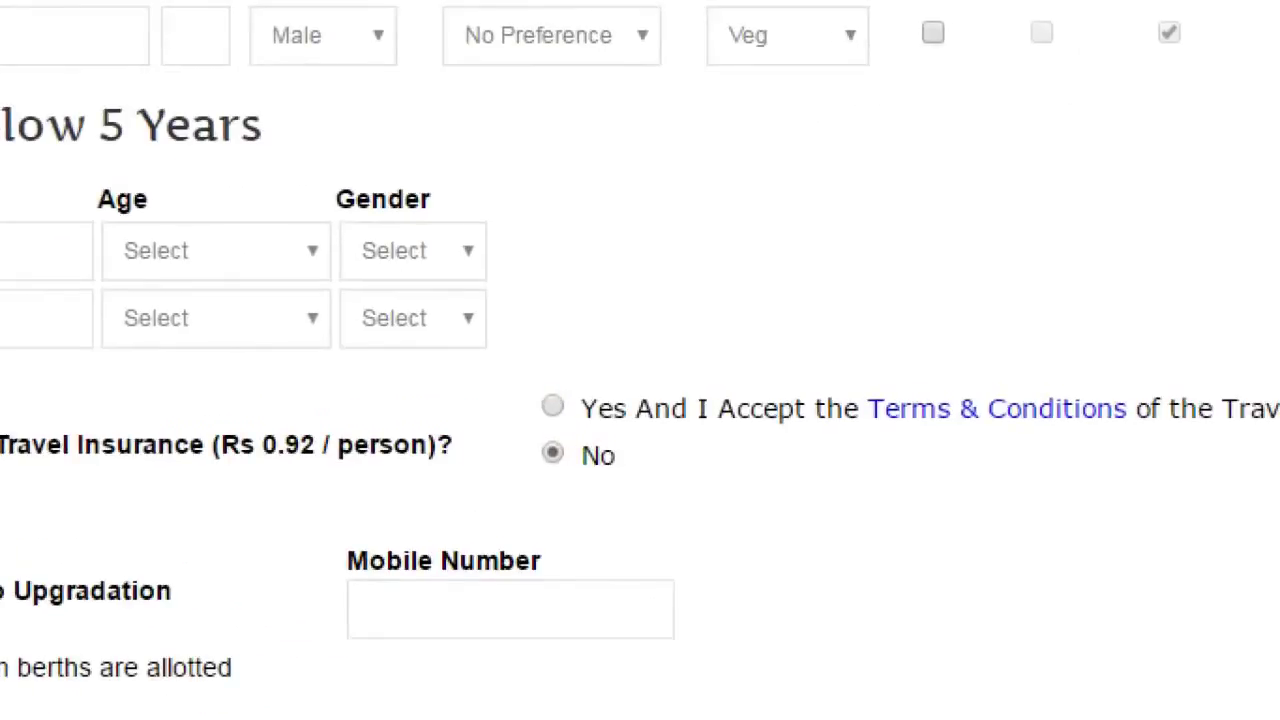
pyautogui.click(559, 405)
pyautogui.moveTo(520, 427); pyautogui.dragTo(589, 364)
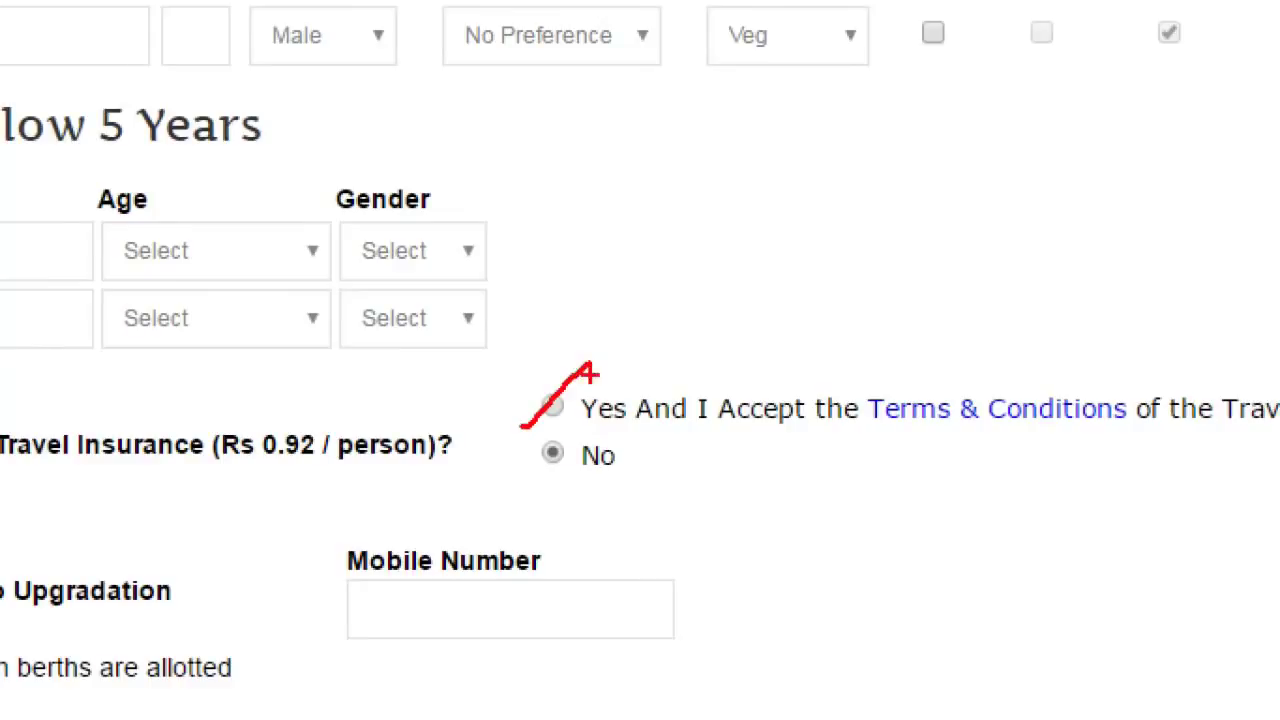
pyautogui.moveTo(526, 487); pyautogui.dragTo(570, 428)
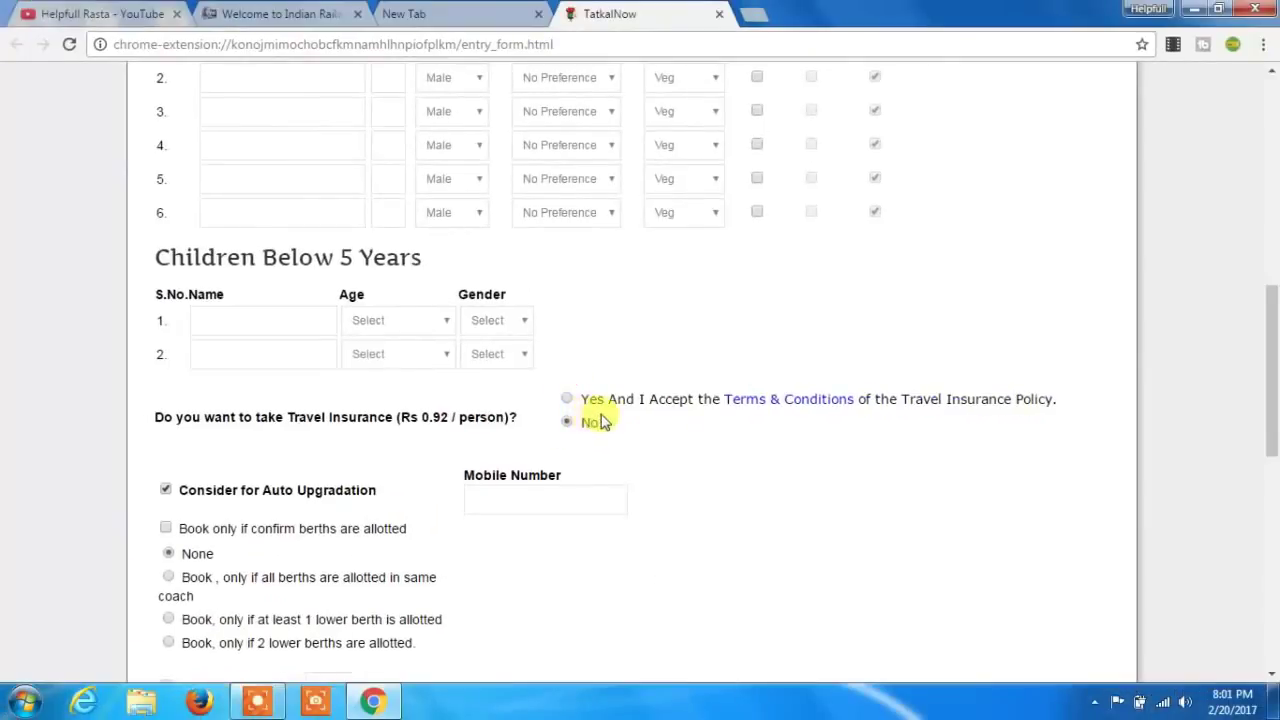
pyautogui.click(552, 406)
pyautogui.scroll(-2, 582, 430)
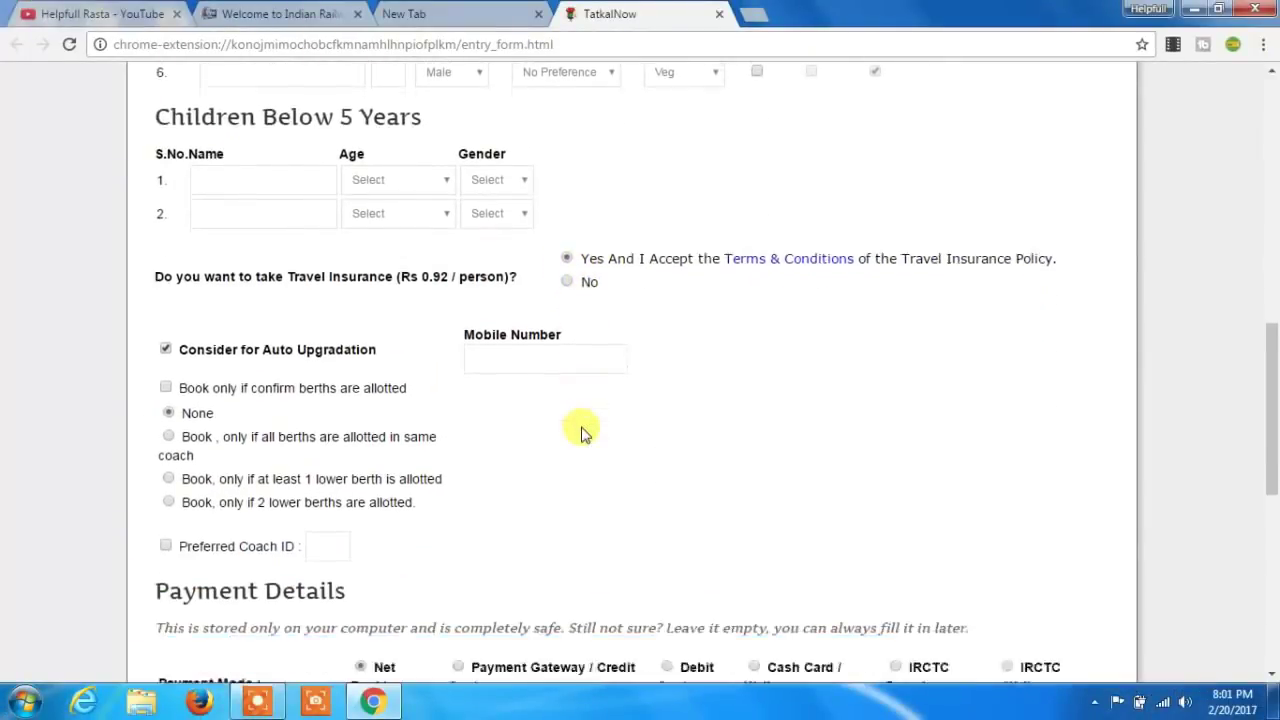
# - Enter the contact mobile number below the travel insurance section
pyautogui.scroll(-1, 368, 368)
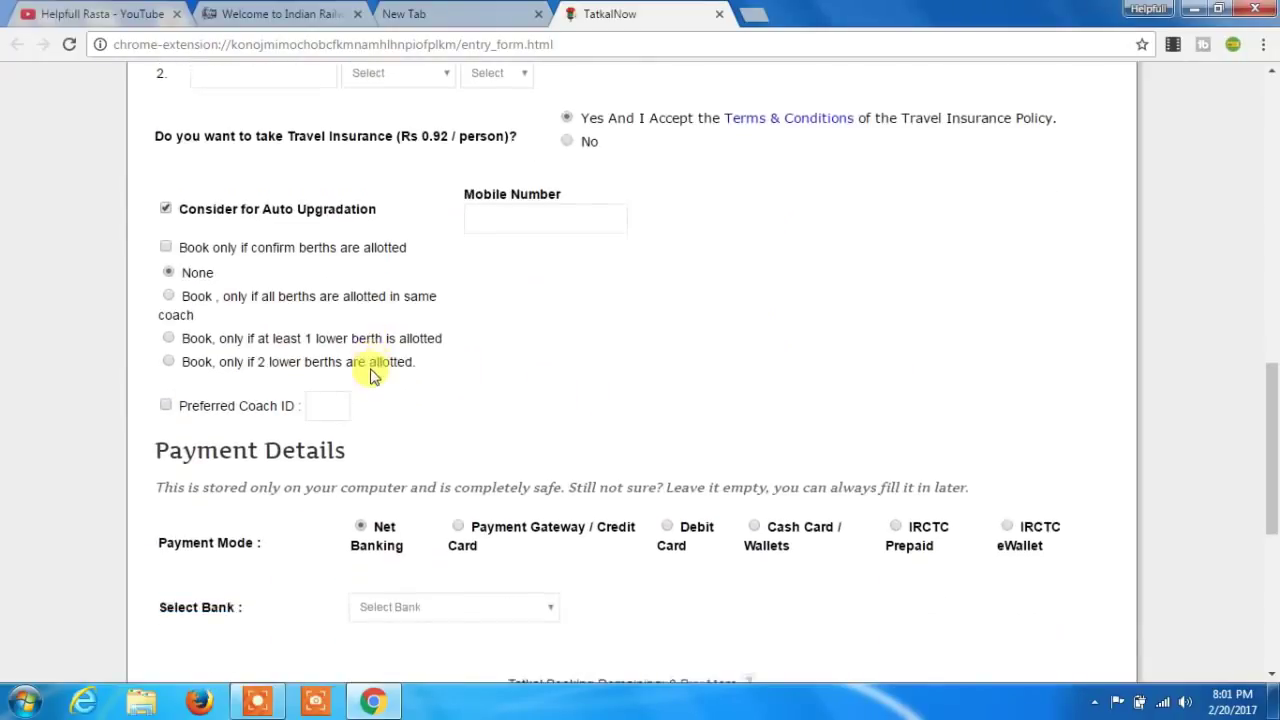
pyautogui.click(497, 222)
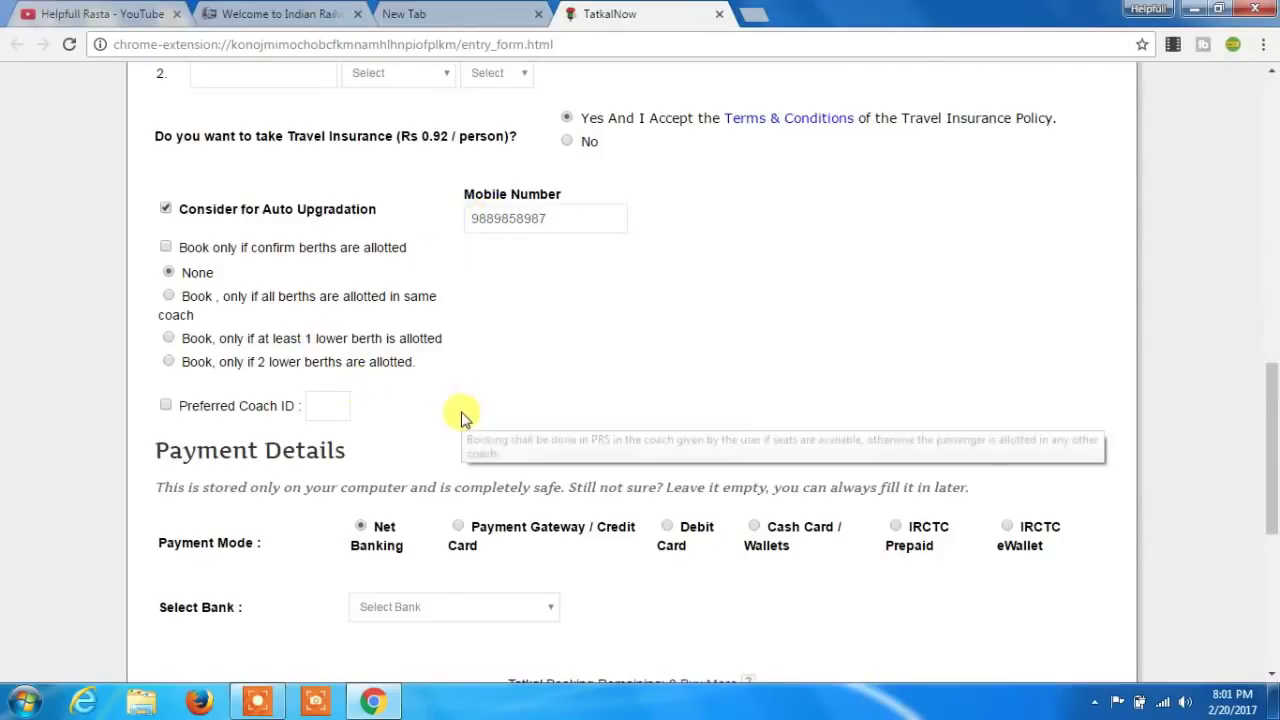
# - Look through the bank list for Net Banking and choose State Bank of India in the payment details
pyautogui.scroll(-2, 515, 368)
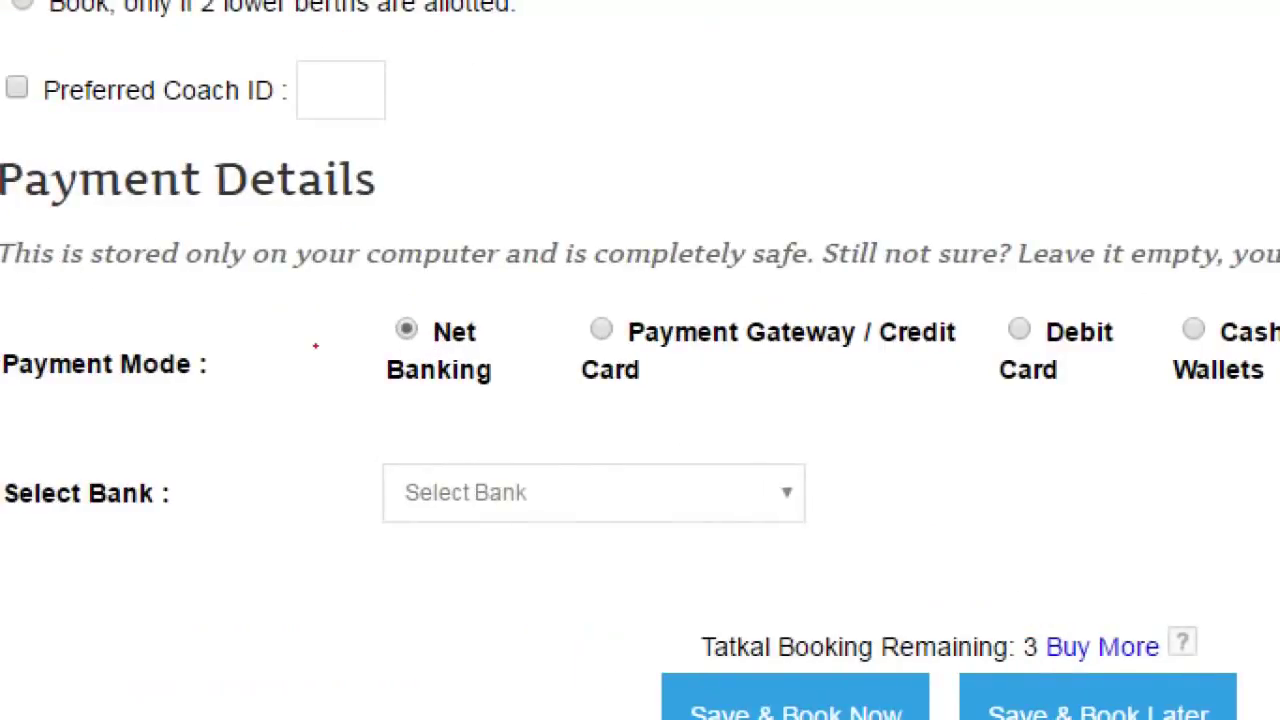
pyautogui.moveTo(218, 338)
pyautogui.mouseDown()
pyautogui.moveTo(238, 389)
pyautogui.moveTo(518, 297)
pyautogui.mouseUp()
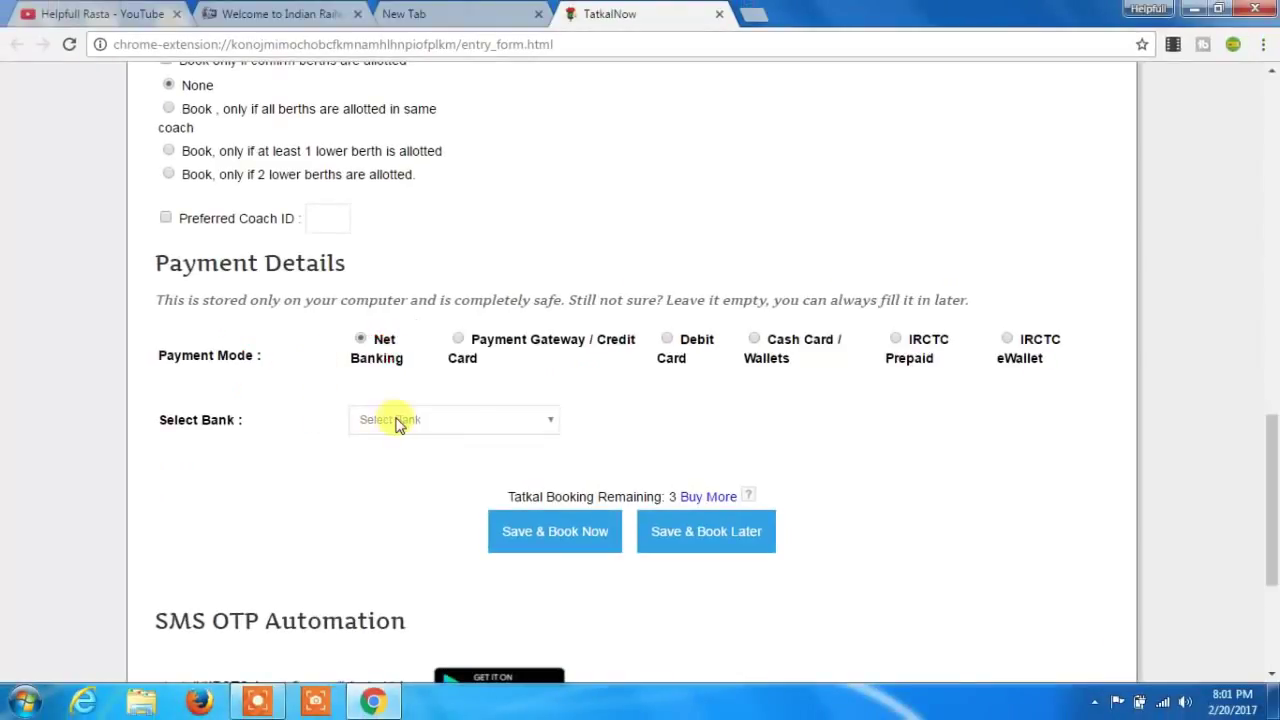
pyautogui.click(479, 493)
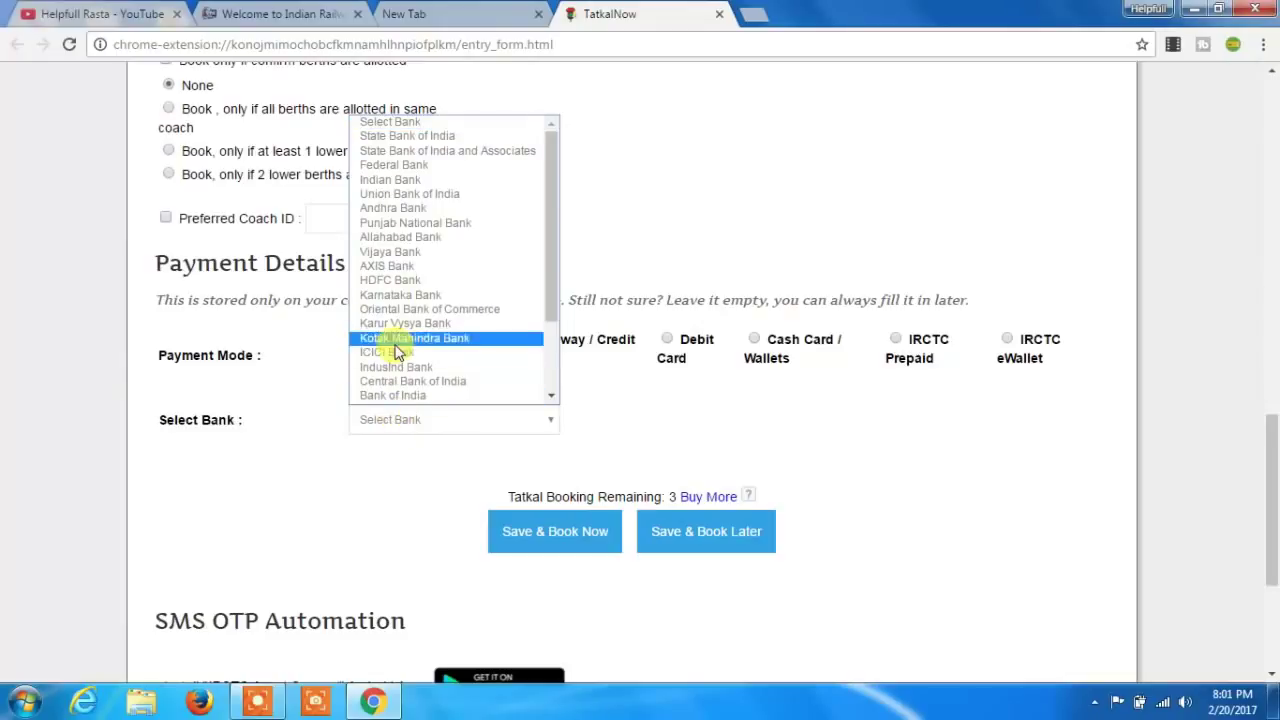
pyautogui.press('Down')
pyautogui.press('Down')
pyautogui.press('Down')
pyautogui.press('Down')
pyautogui.press('Down')
pyautogui.press('Down')
pyautogui.press('Down')
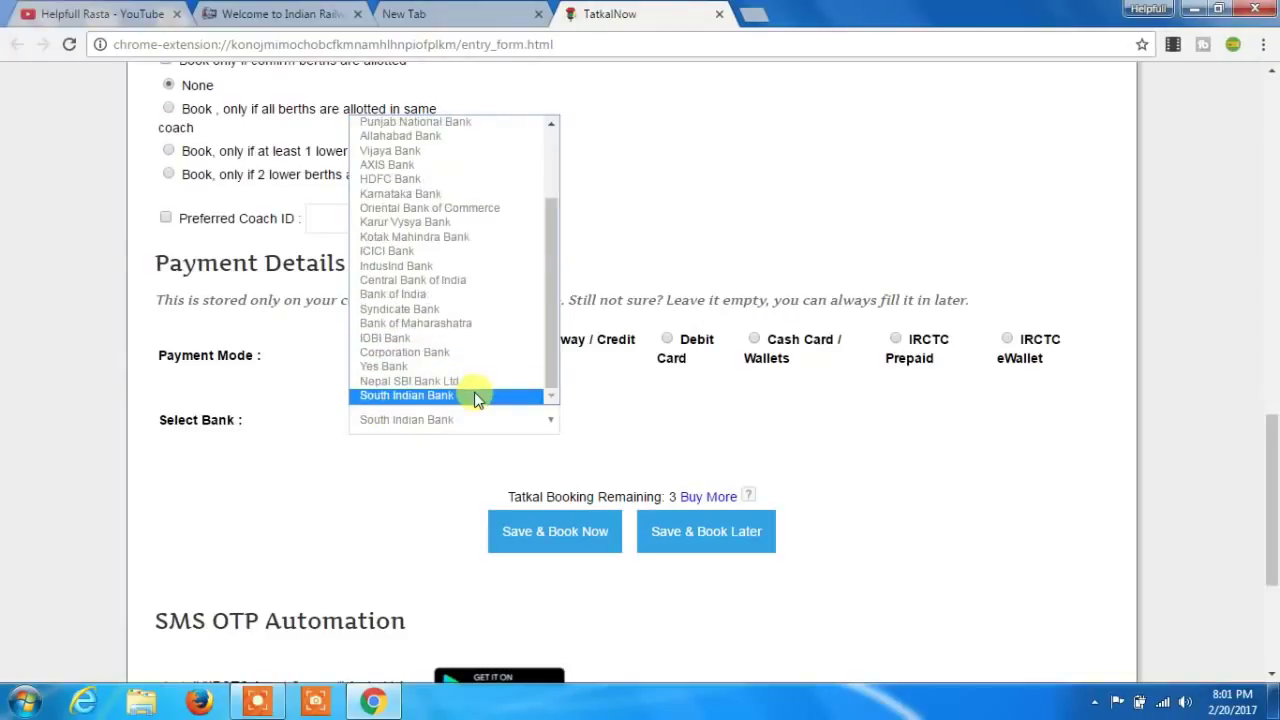
pyautogui.press('Home')
pyautogui.press('Down')
pyautogui.press('Down')
pyautogui.press('Down')
pyautogui.press('Down')
pyautogui.press('Down')
pyautogui.press('Down')
pyautogui.press('Home')
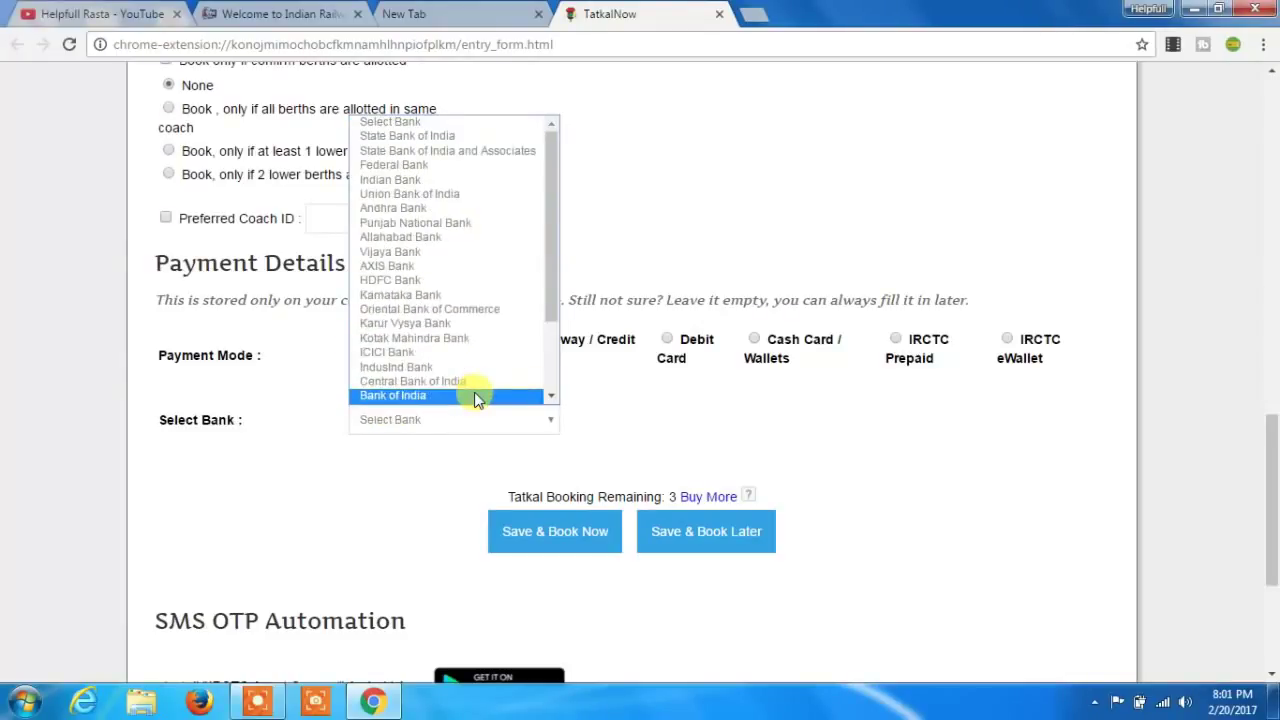
pyautogui.click(466, 135)
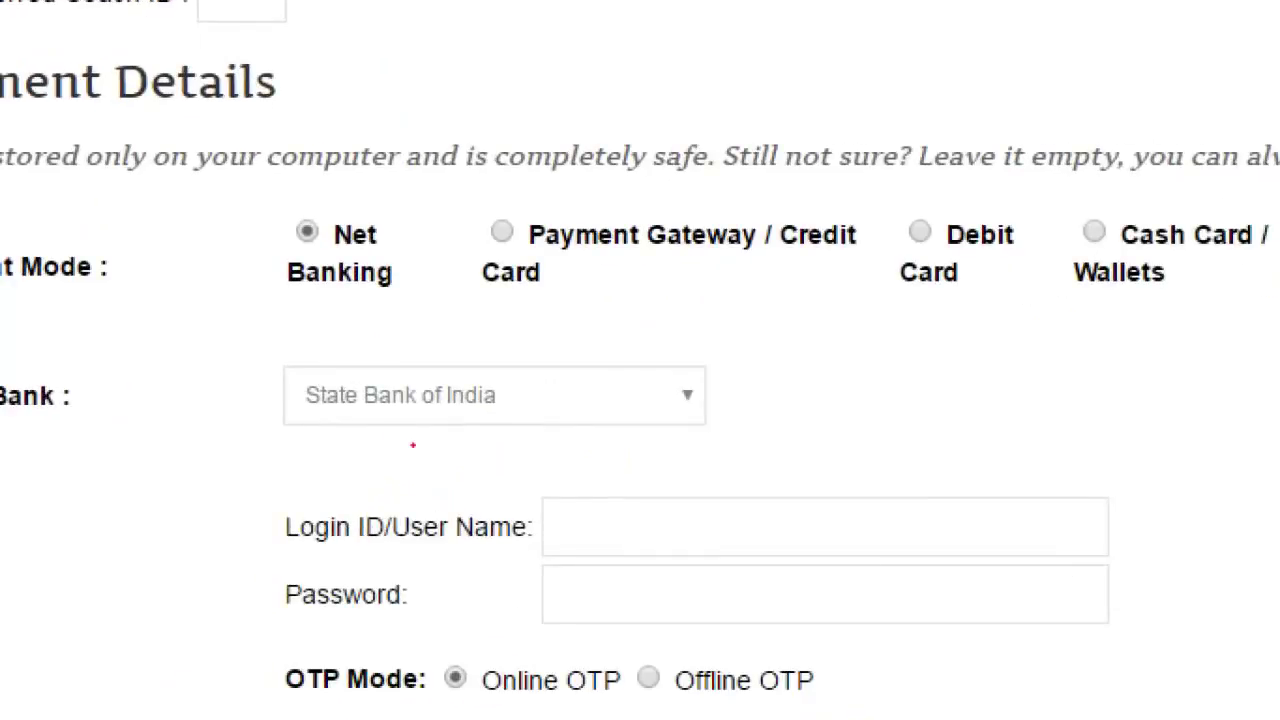
# - Enter "demoid" as the bank login ID and fill in the net banking password, keeping Online OTP
pyautogui.moveTo(205, 315)
pyautogui.mouseDown()
pyautogui.moveTo(214, 445)
pyautogui.moveTo(1052, 464)
pyautogui.moveTo(343, 365)
pyautogui.moveTo(197, 375)
pyautogui.mouseUp()
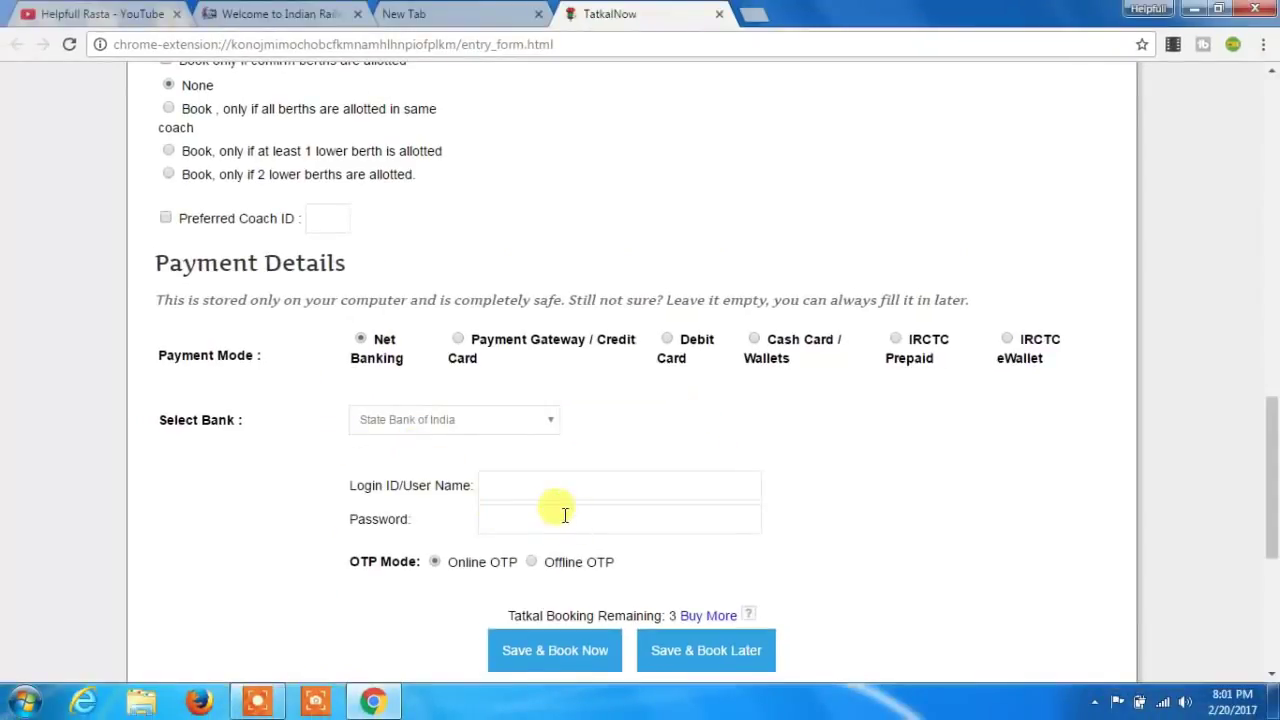
pyautogui.click(553, 484)
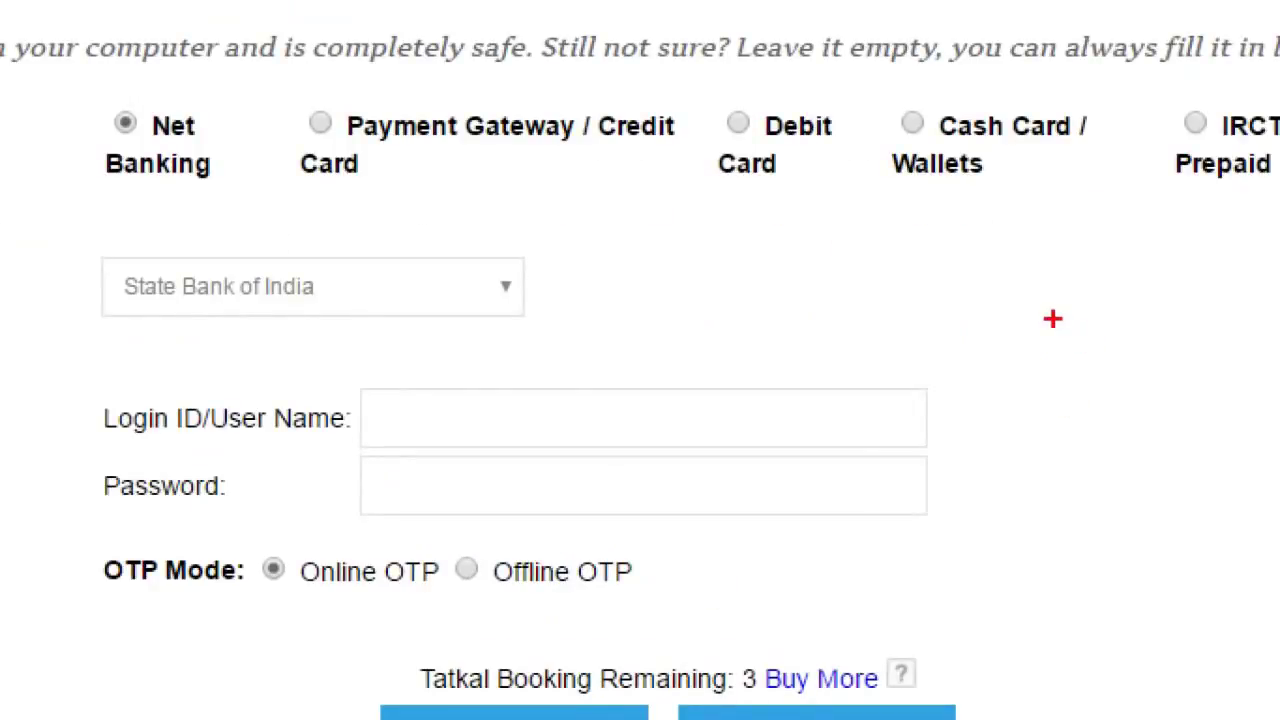
pyautogui.moveTo(1036, 318)
pyautogui.mouseDown()
pyautogui.moveTo(1020, 516)
pyautogui.moveTo(86, 578)
pyautogui.moveTo(78, 396)
pyautogui.moveTo(1086, 362)
pyautogui.mouseUp()
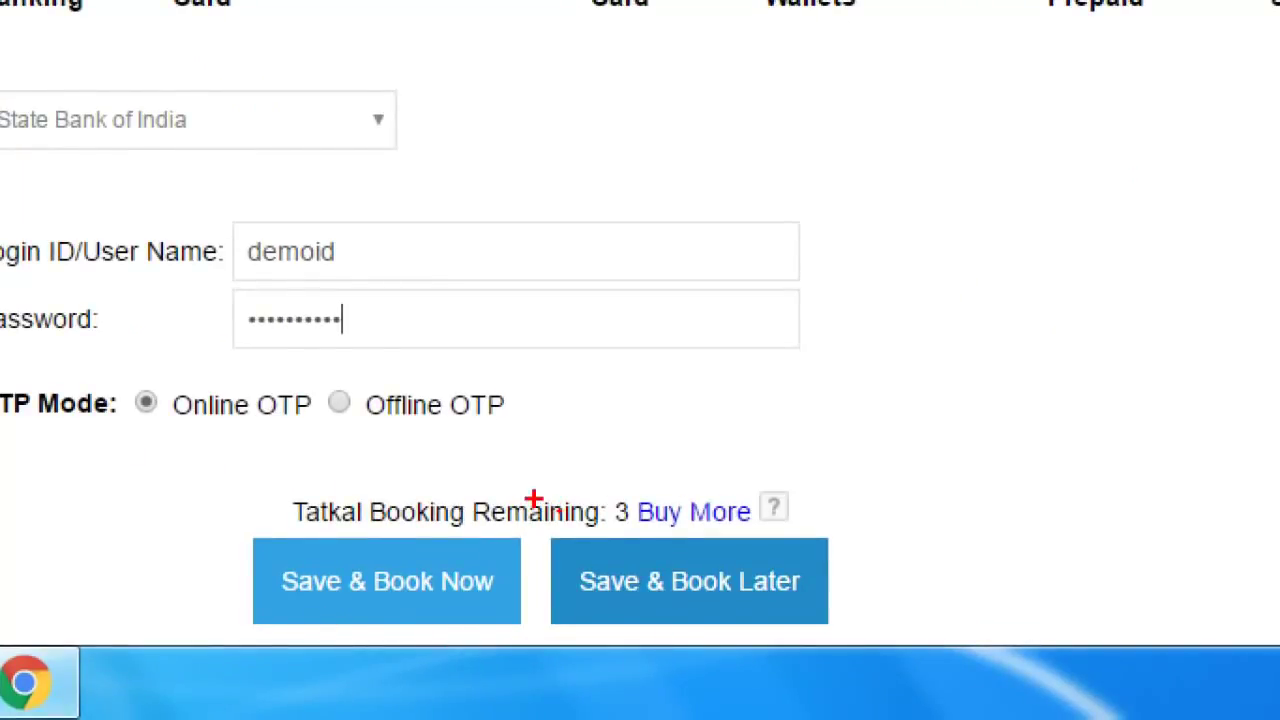
# - Try to save the completed booking form using the Save & Book Later option
pyautogui.moveTo(533, 498)
pyautogui.mouseDown()
pyautogui.moveTo(540, 645)
pyautogui.moveTo(243, 655)
pyautogui.moveTo(212, 500)
pyautogui.moveTo(458, 518)
pyautogui.moveTo(538, 505)
pyautogui.mouseUp()
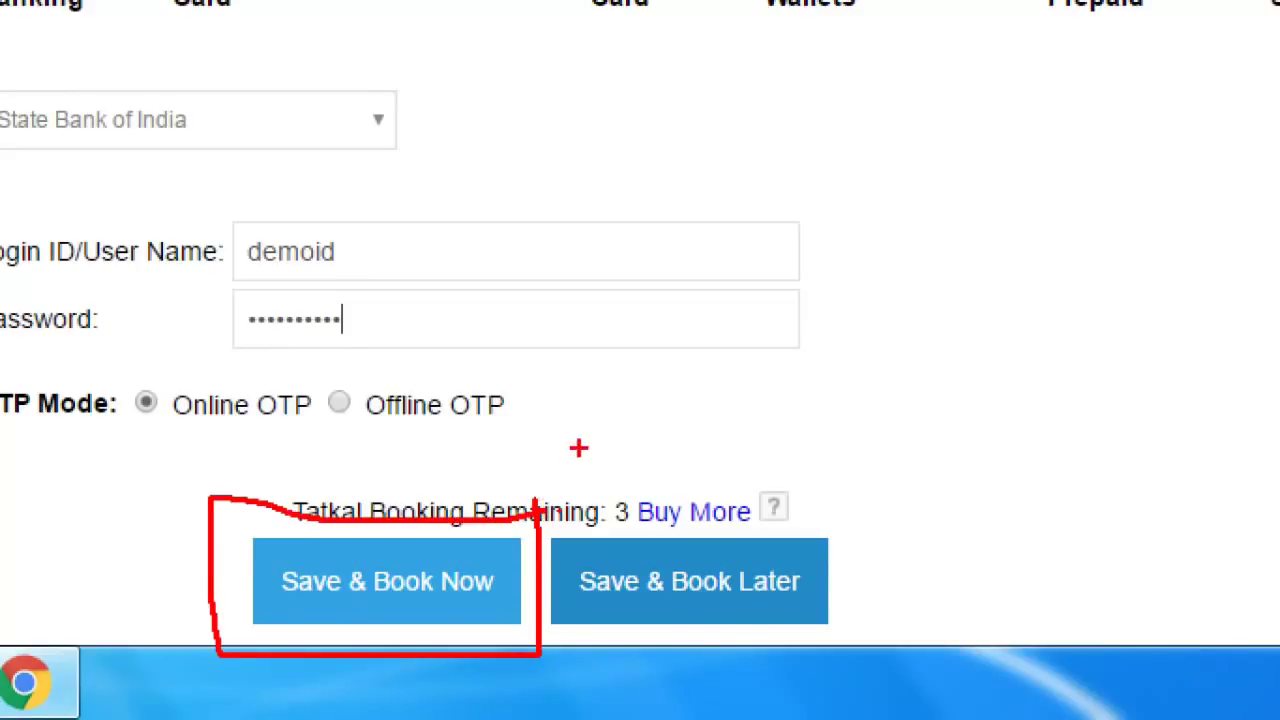
pyautogui.moveTo(540, 515)
pyautogui.mouseDown()
pyautogui.moveTo(540, 657)
pyautogui.moveTo(900, 664)
pyautogui.moveTo(882, 523)
pyautogui.moveTo(580, 485)
pyautogui.mouseUp()
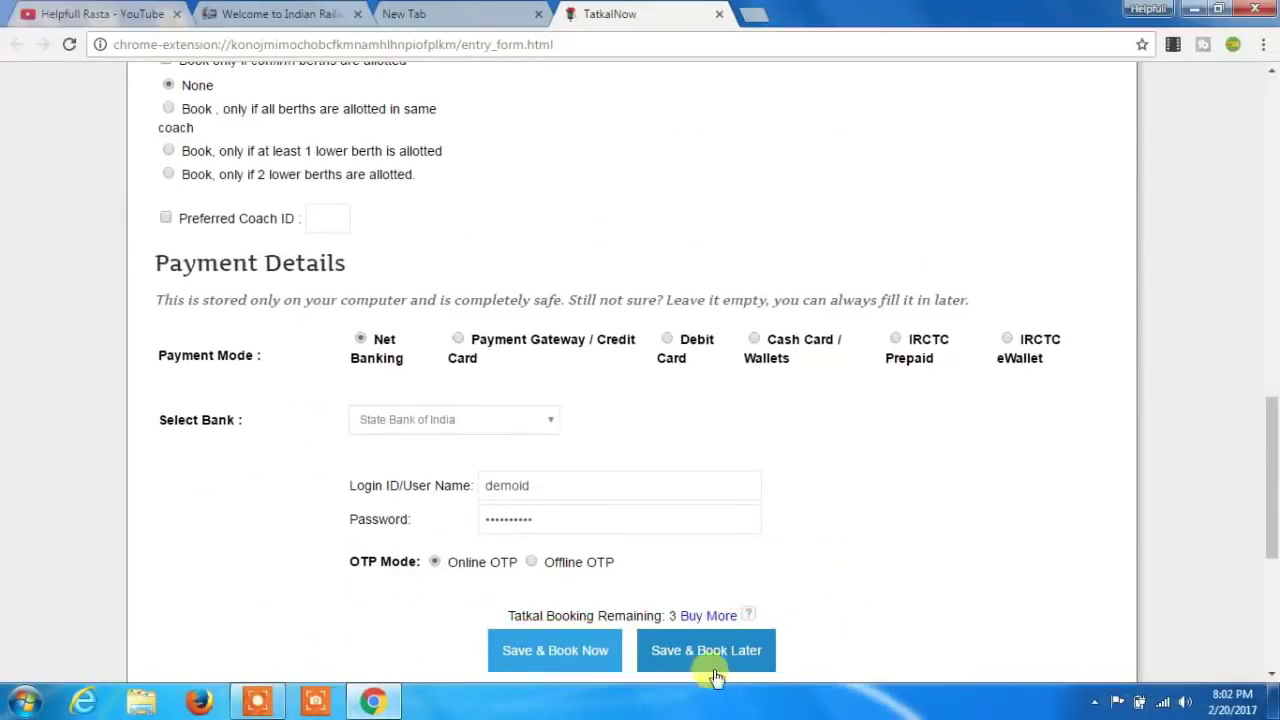
pyautogui.click(703, 580)
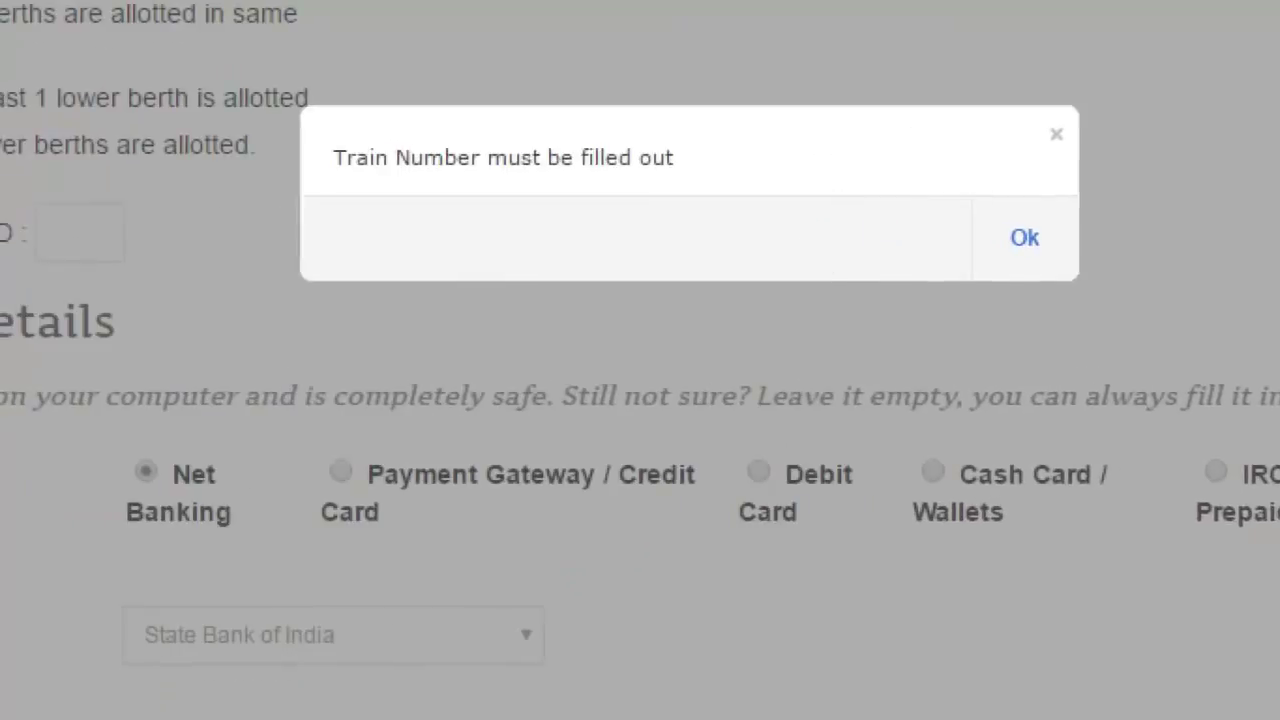
pyautogui.moveTo(654, 160); pyautogui.dragTo(654, 199)
pyautogui.moveTo(733, 192)
pyautogui.mouseDown()
pyautogui.moveTo(120, 176)
pyautogui.moveTo(192, 88)
pyautogui.moveTo(840, 90)
pyautogui.mouseUp()
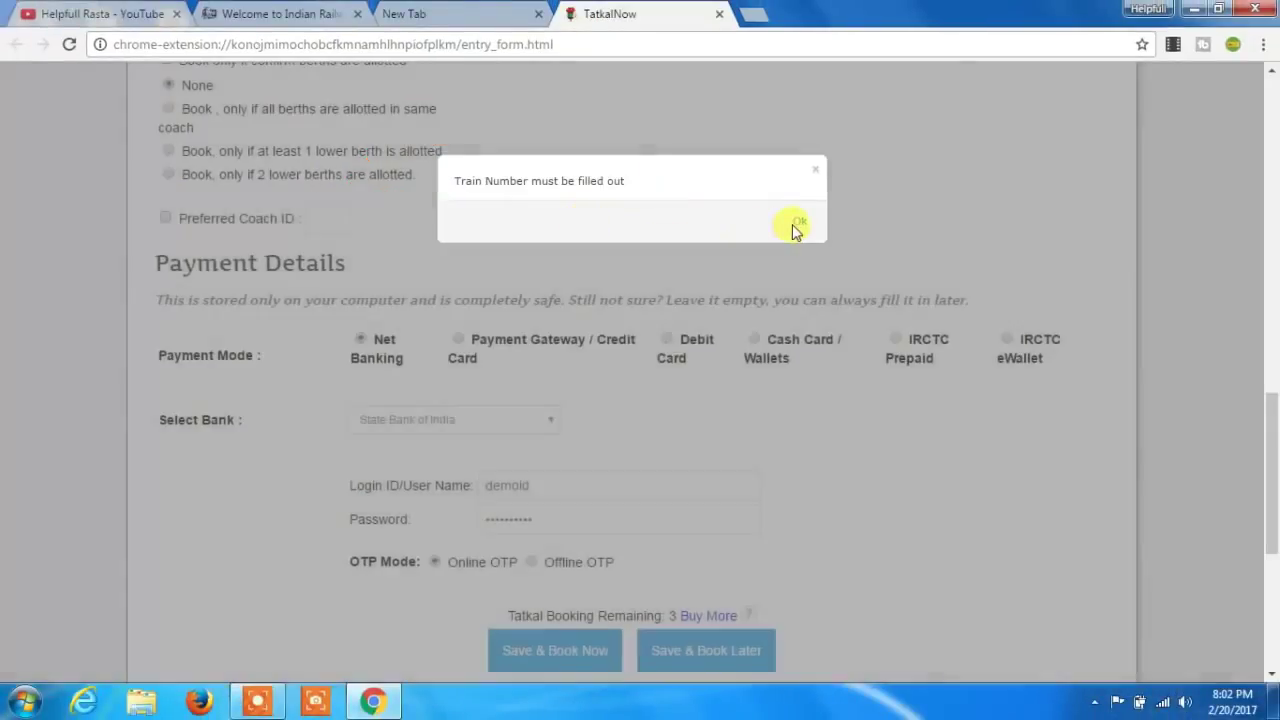
pyautogui.click(1026, 237)
# - Return to the Train Number field in the travel details and open it for editing
pyautogui.scroll(3, 583, 363)
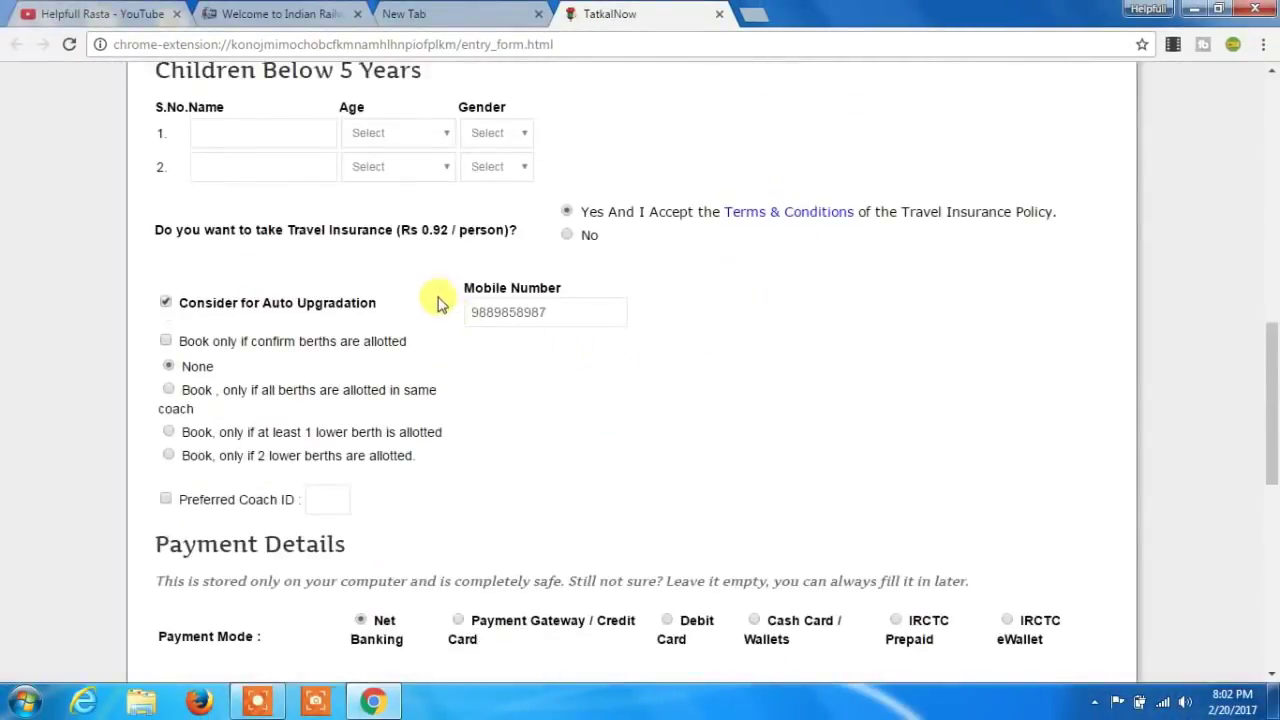
pyautogui.scroll(1, 490, 297)
pyautogui.scroll(1, 508, 310)
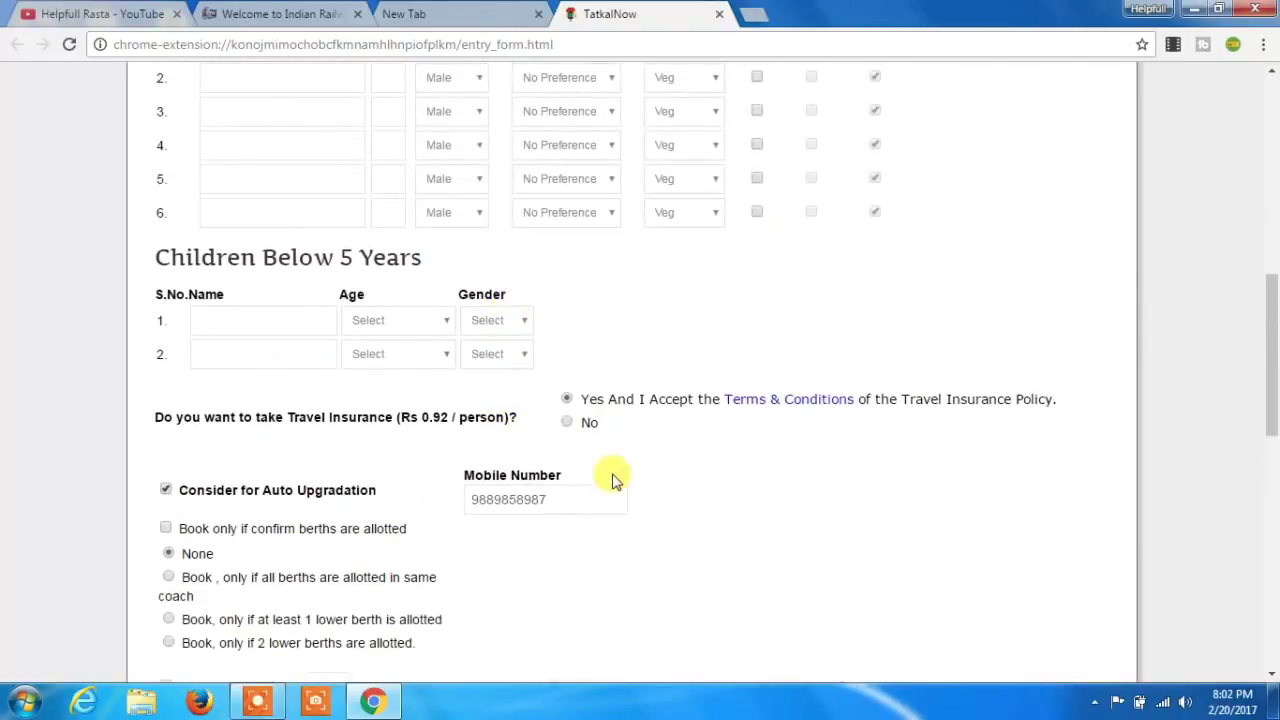
pyautogui.scroll(-1, 612, 480)
pyautogui.scroll(5, 612, 480)
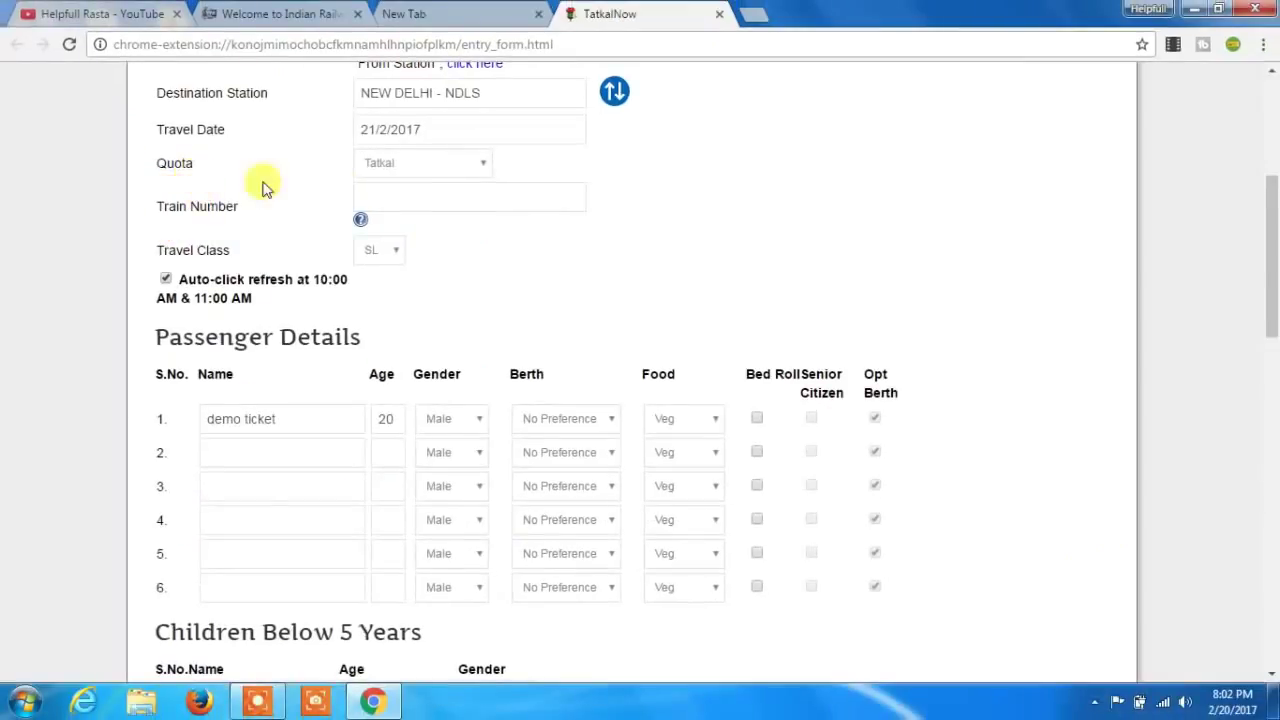
pyautogui.click(385, 196)
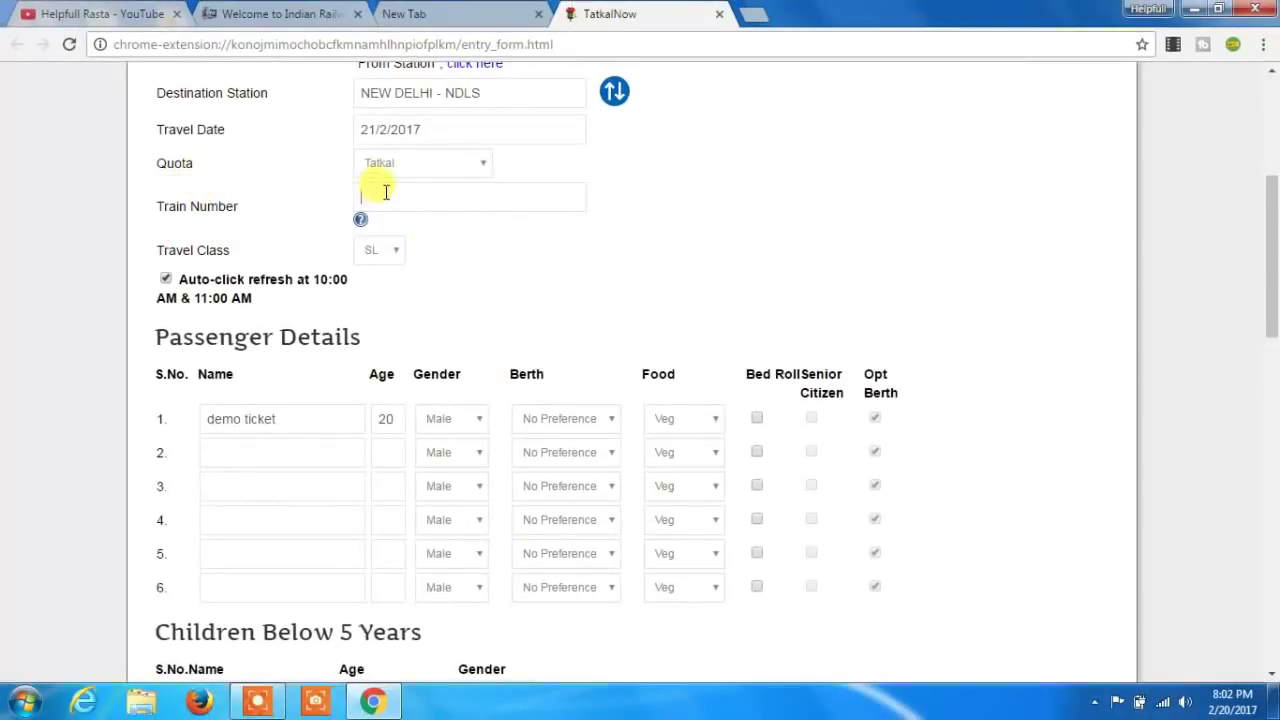
pyautogui.click(287, 13)
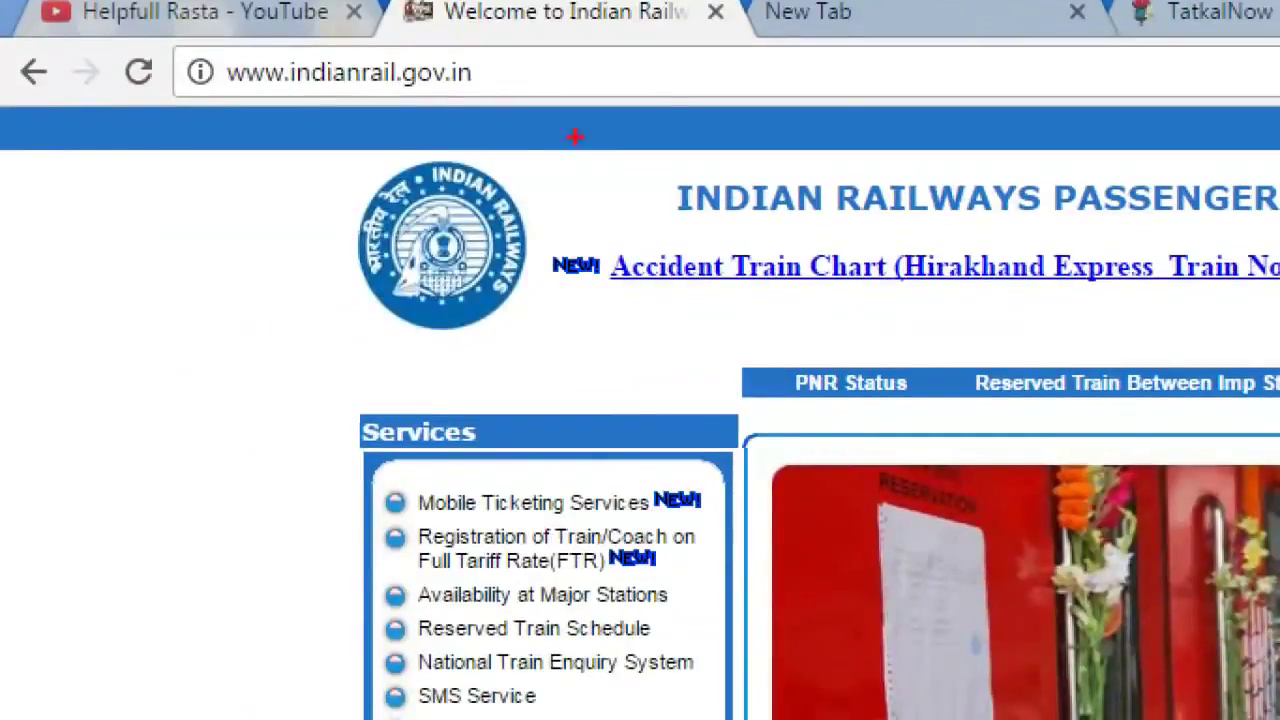
pyautogui.moveTo(520, 60)
pyautogui.mouseDown()
pyautogui.moveTo(6, 145)
pyautogui.moveTo(560, 69)
pyautogui.mouseUp()
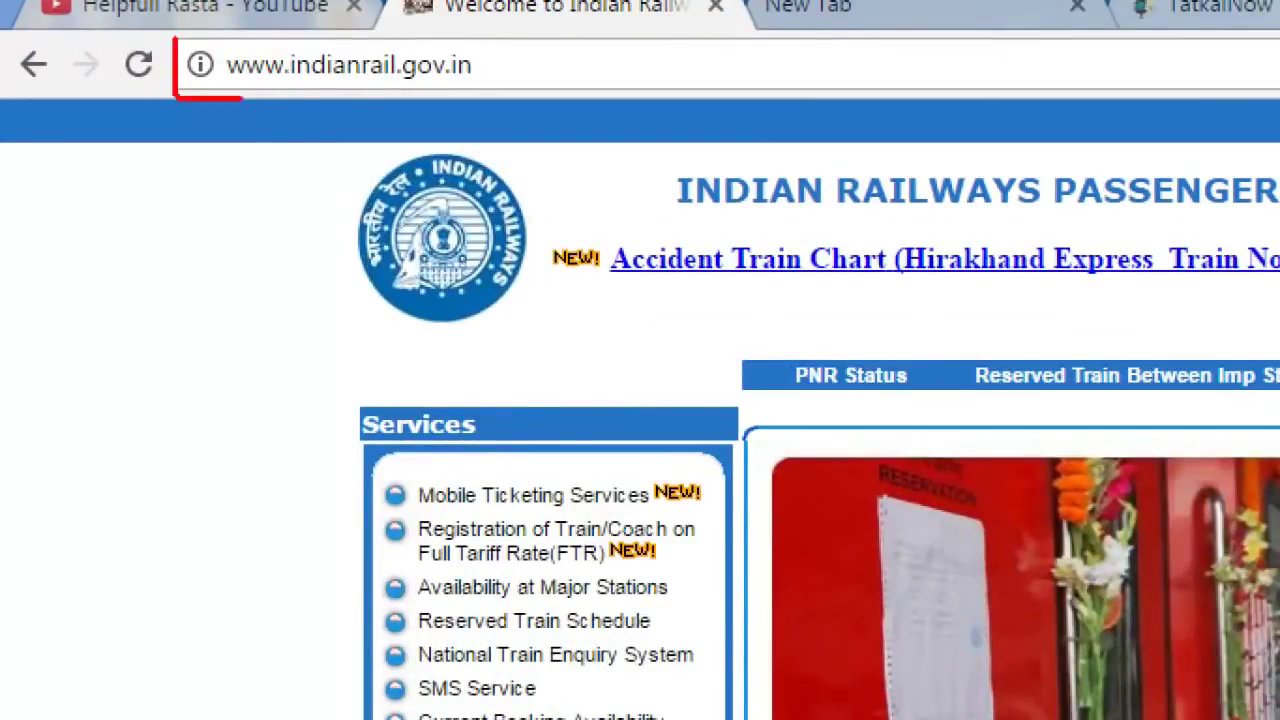
pyautogui.moveTo(240, 98); pyautogui.dragTo(510, 110)
pyautogui.moveTo(516, 32); pyautogui.dragTo(132, 31)
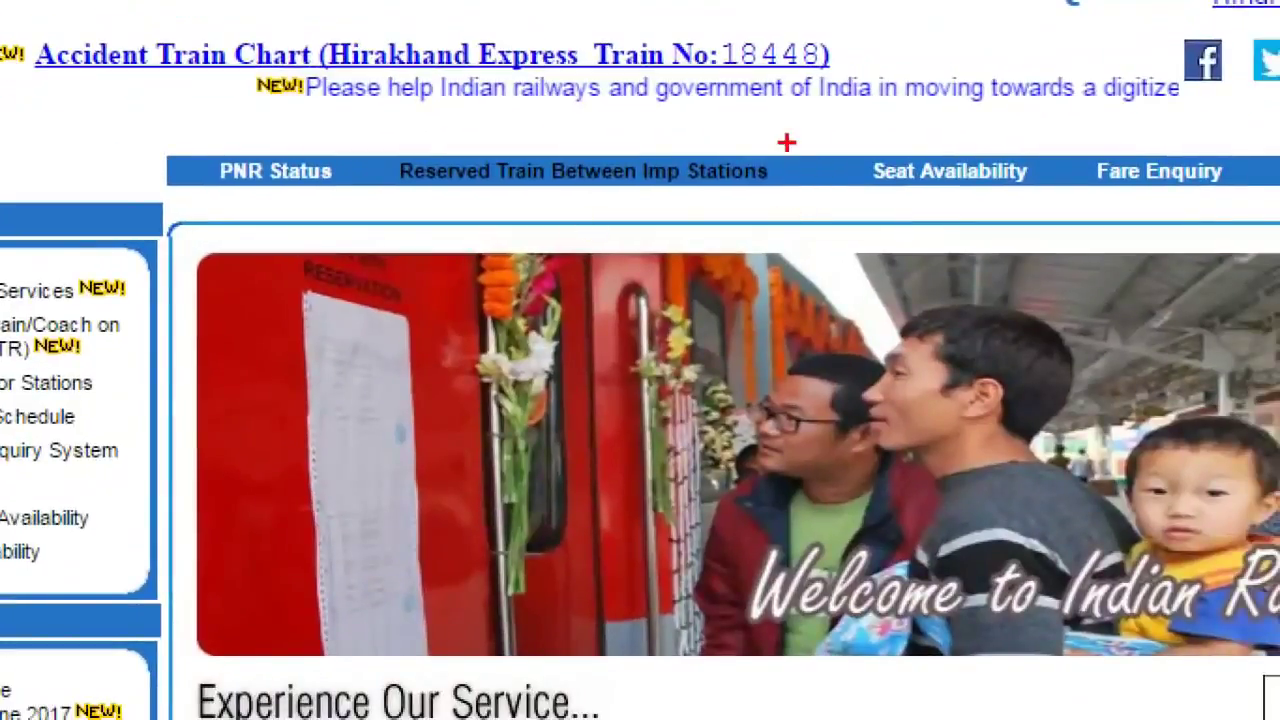
pyautogui.moveTo(786, 142)
pyautogui.mouseDown()
pyautogui.moveTo(370, 224)
pyautogui.moveTo(352, 118)
pyautogui.moveTo(815, 145)
pyautogui.mouseUp()
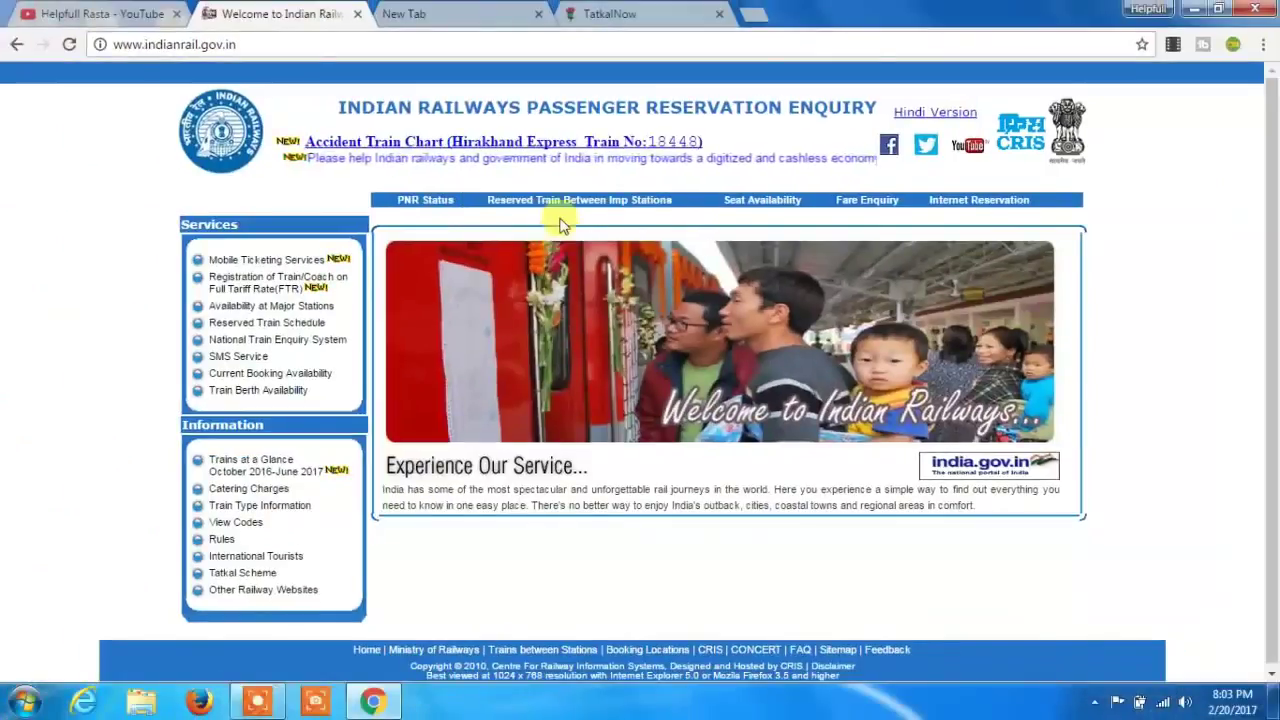
pyautogui.click(571, 202)
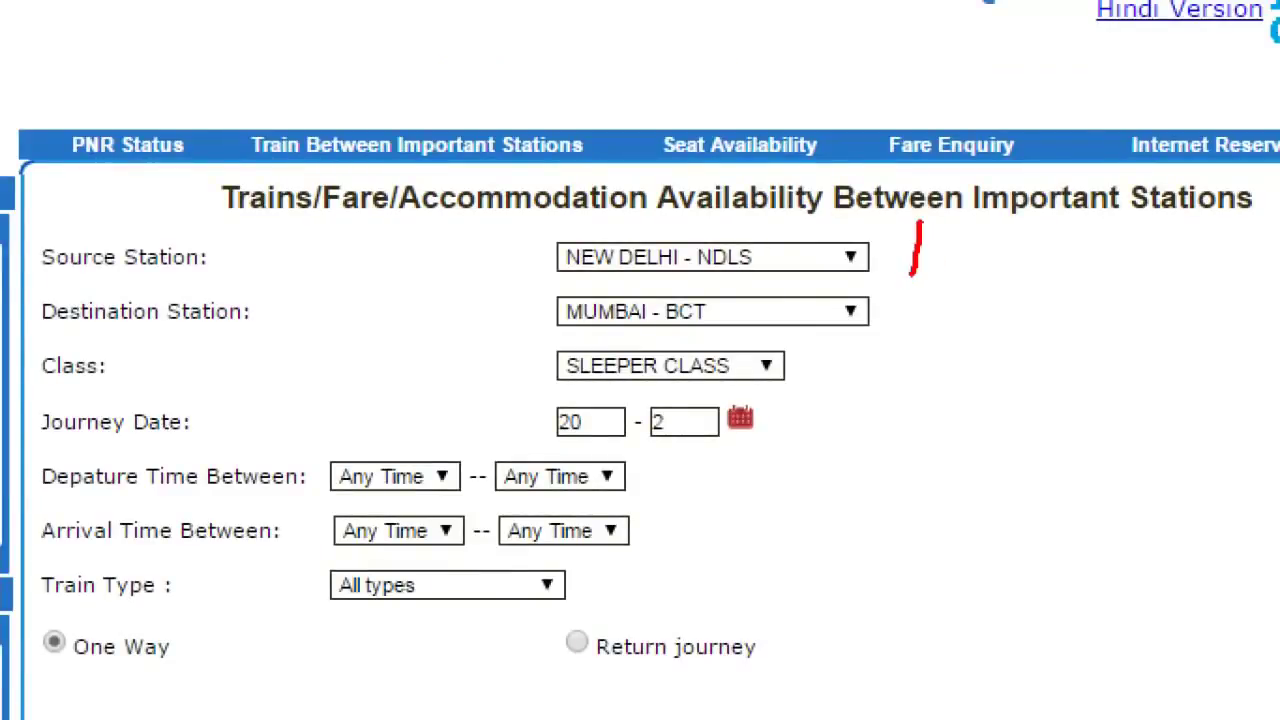
# - Set the source station of the train enquiry to LUCKNOW - LKO
pyautogui.moveTo(912, 272)
pyautogui.mouseDown()
pyautogui.moveTo(402, 279)
pyautogui.moveTo(866, 222)
pyautogui.moveTo(1024, 236)
pyautogui.mouseUp()
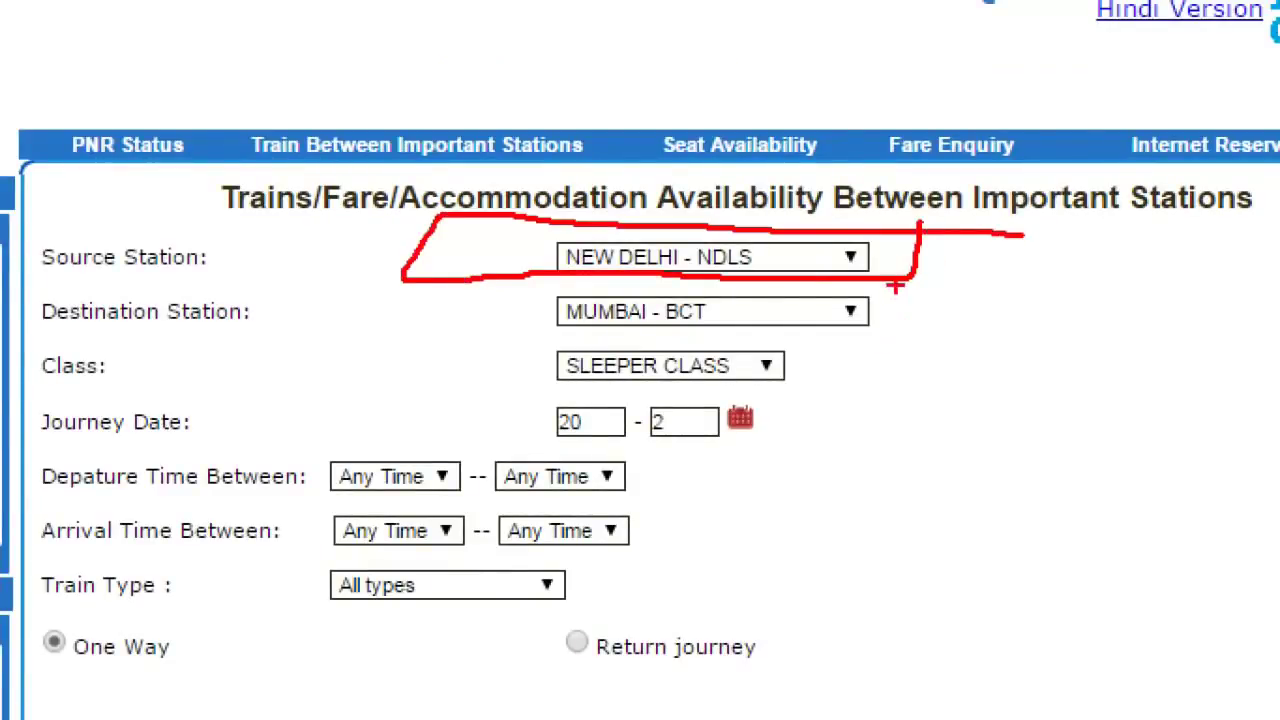
pyautogui.moveTo(896, 286)
pyautogui.mouseDown()
pyautogui.moveTo(804, 355)
pyautogui.moveTo(522, 355)
pyautogui.moveTo(512, 284)
pyautogui.moveTo(1032, 312)
pyautogui.mouseUp()
pyautogui.click(645, 257)
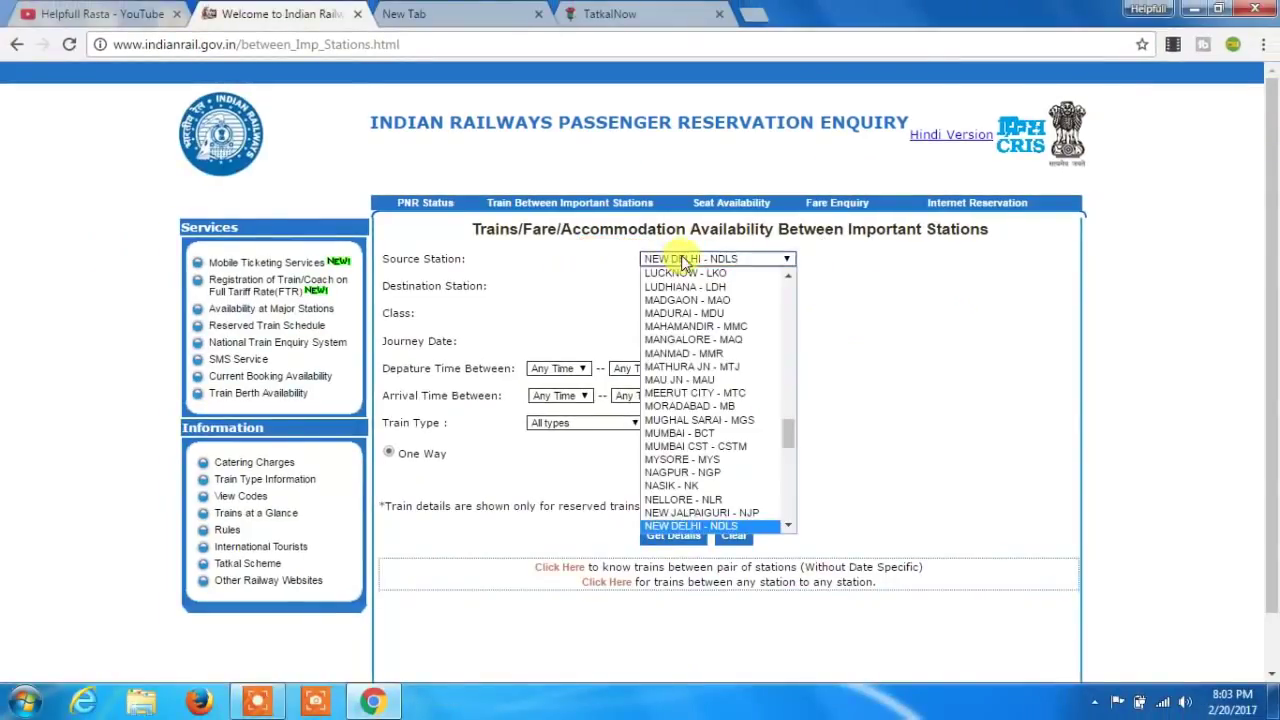
pyautogui.click(684, 272)
# - Set the destination station of the train enquiry to NEW DELHI - NDLS
pyautogui.click(686, 286)
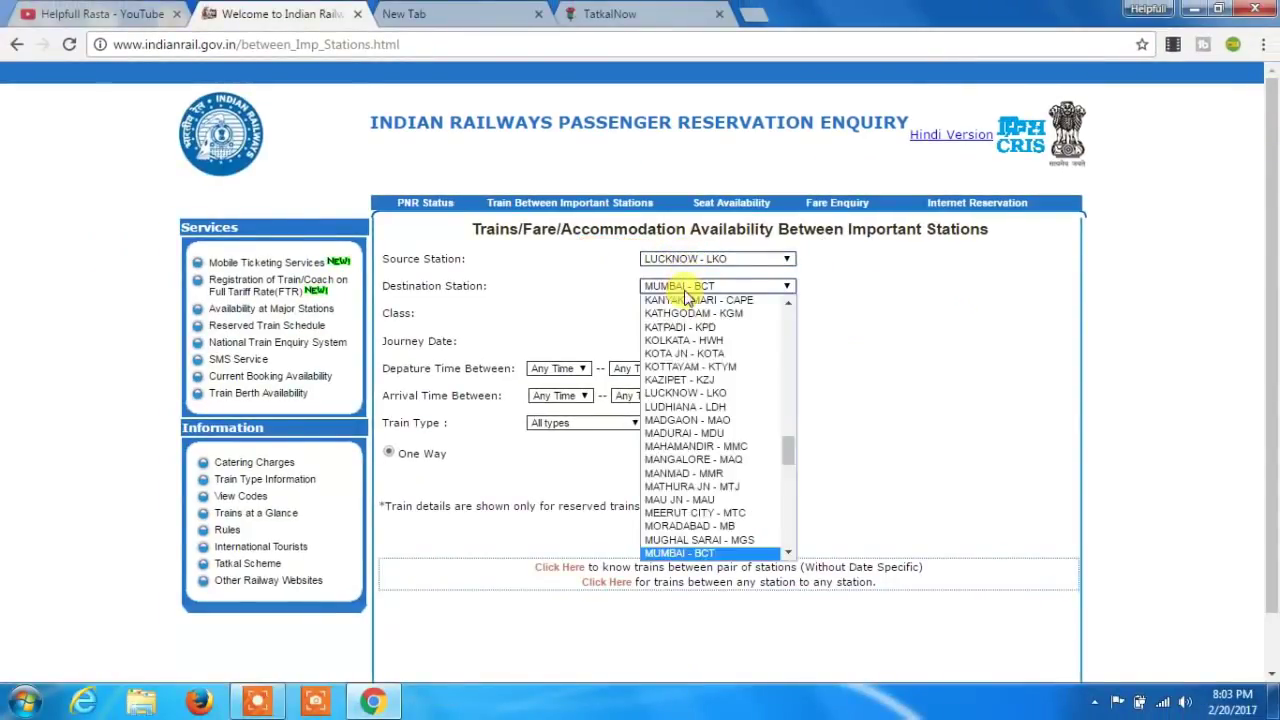
pyautogui.press('Down')
pyautogui.press('Down')
pyautogui.press('Down')
pyautogui.press('Down')
pyautogui.press('Down')
pyautogui.press('Down')
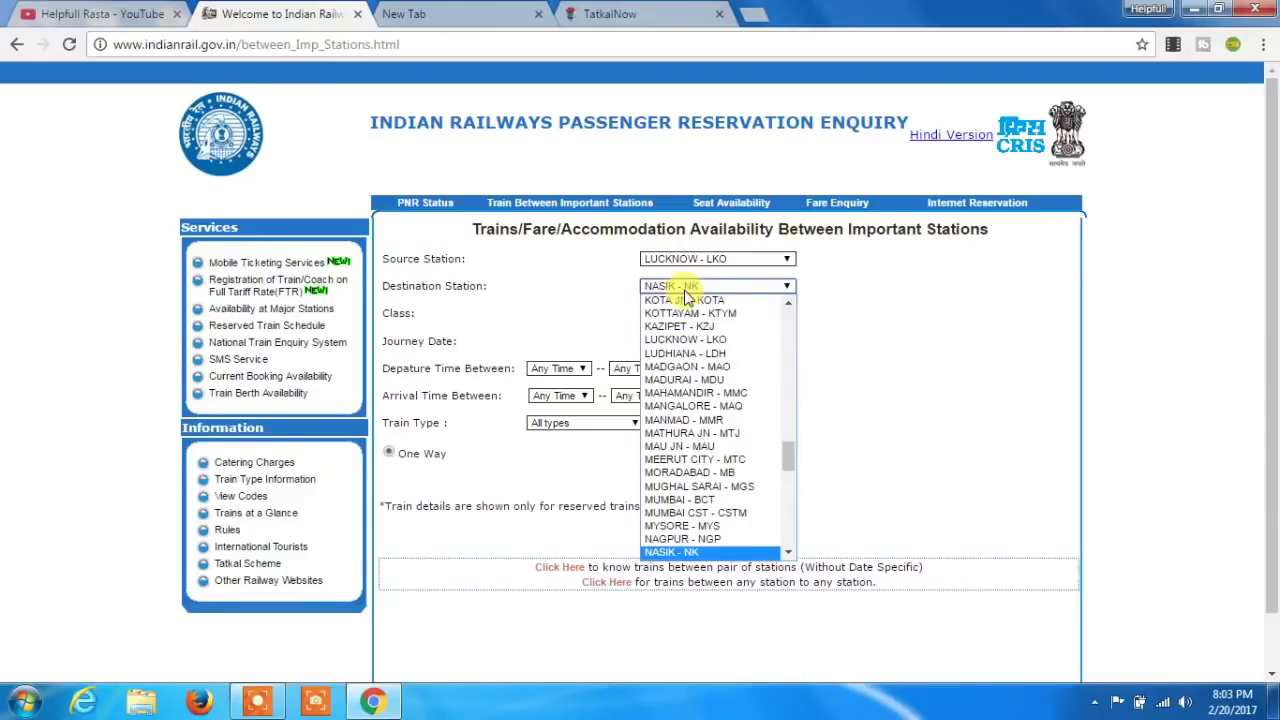
pyautogui.press('Down')
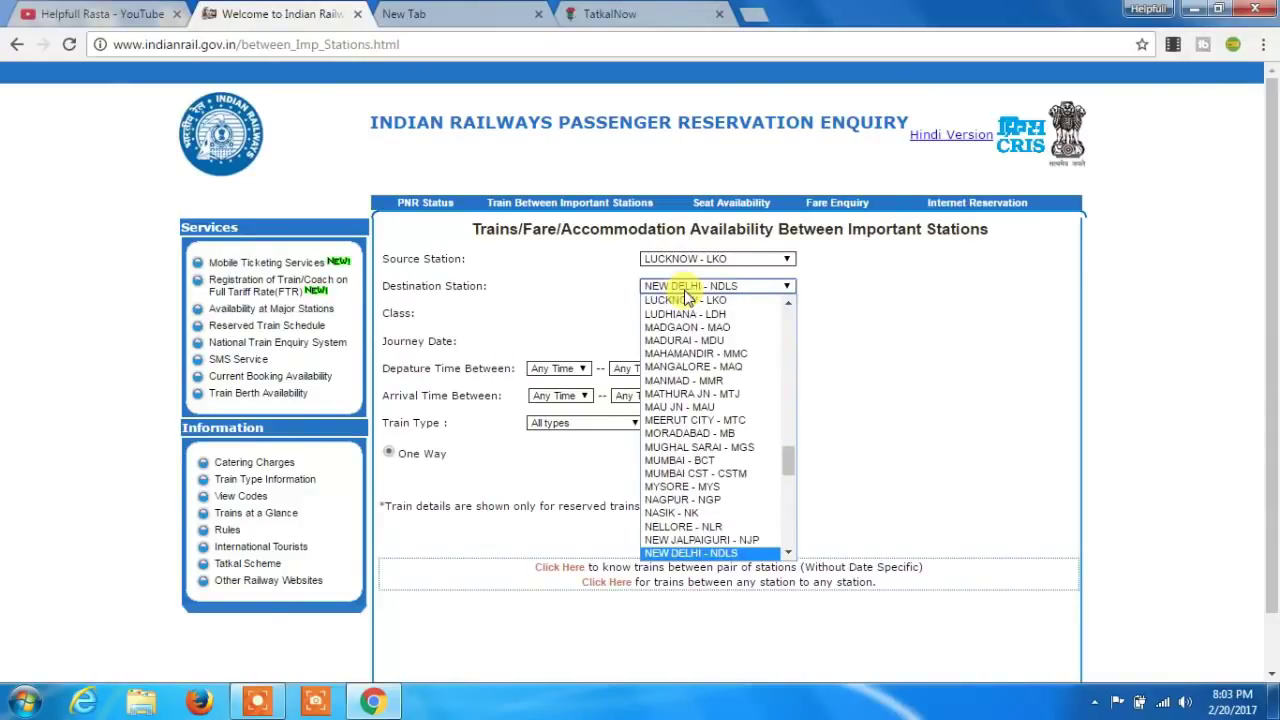
pyautogui.press('Return')
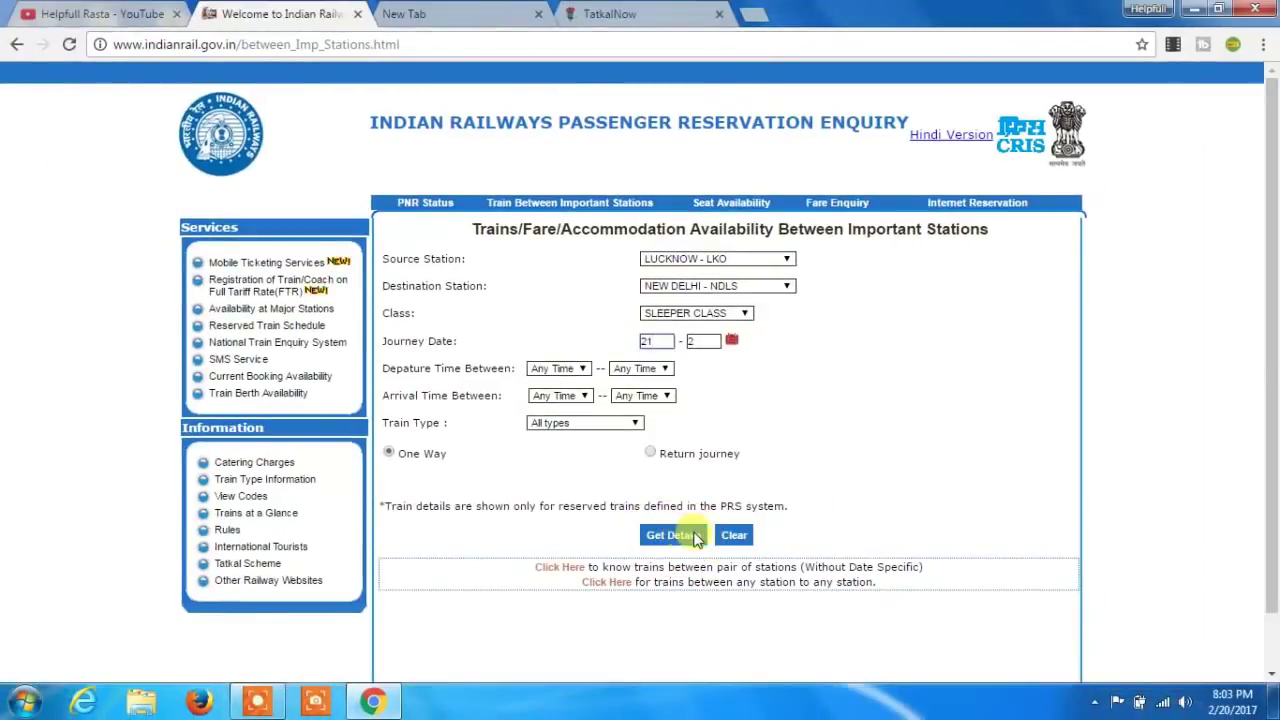
# - Set the journey date to 21-2, get the train details, and look through the train numbers
pyautogui.click(729, 545)
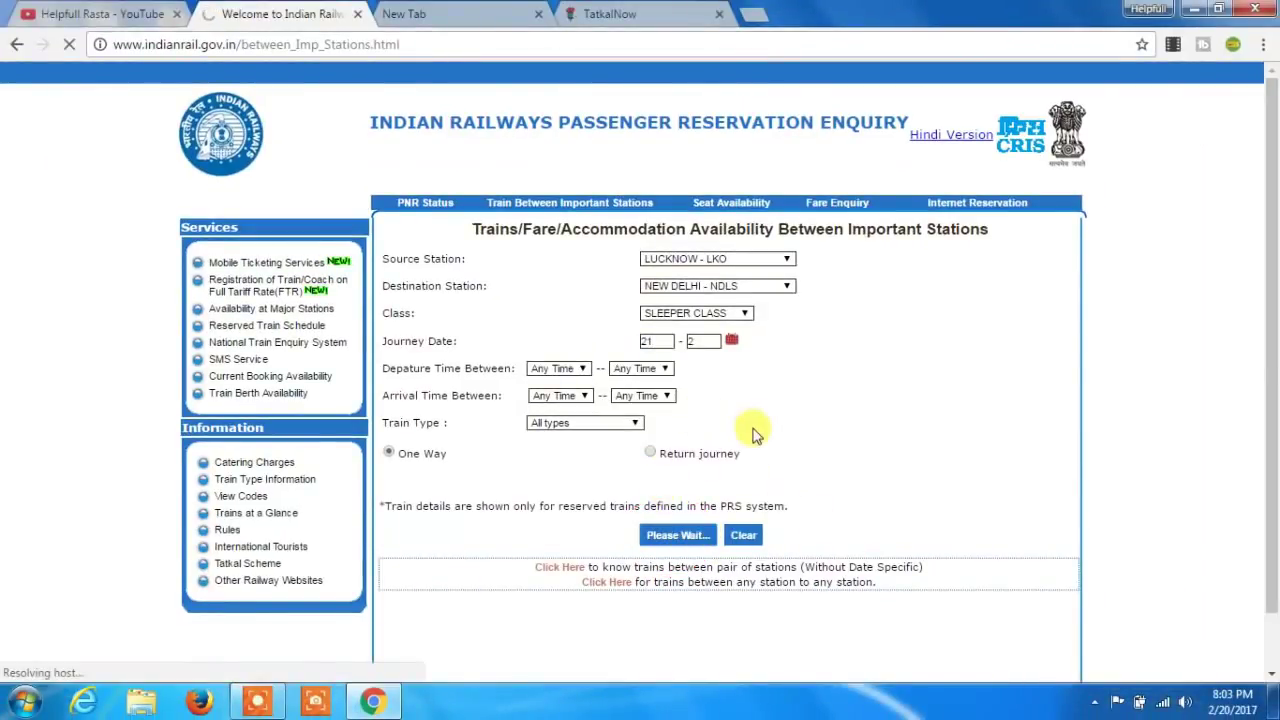
pyautogui.scroll(-8, 749, 449)
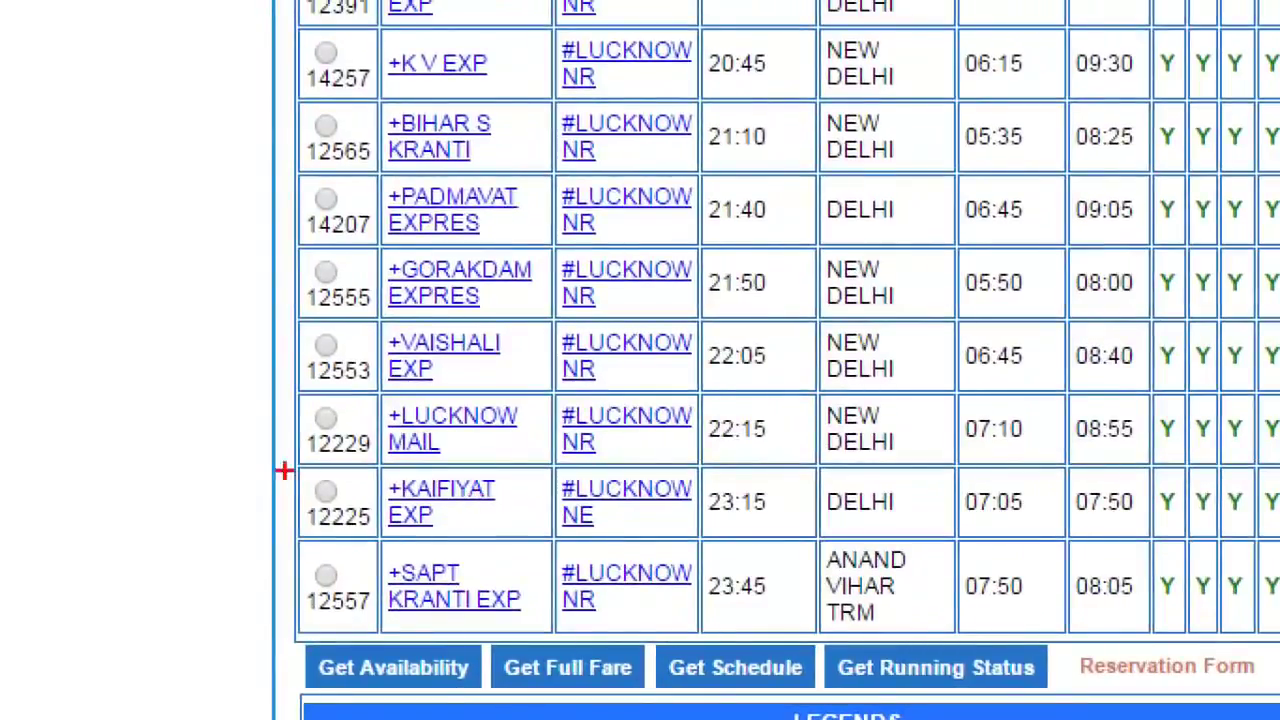
pyautogui.moveTo(348, 502); pyautogui.dragTo(402, 502)
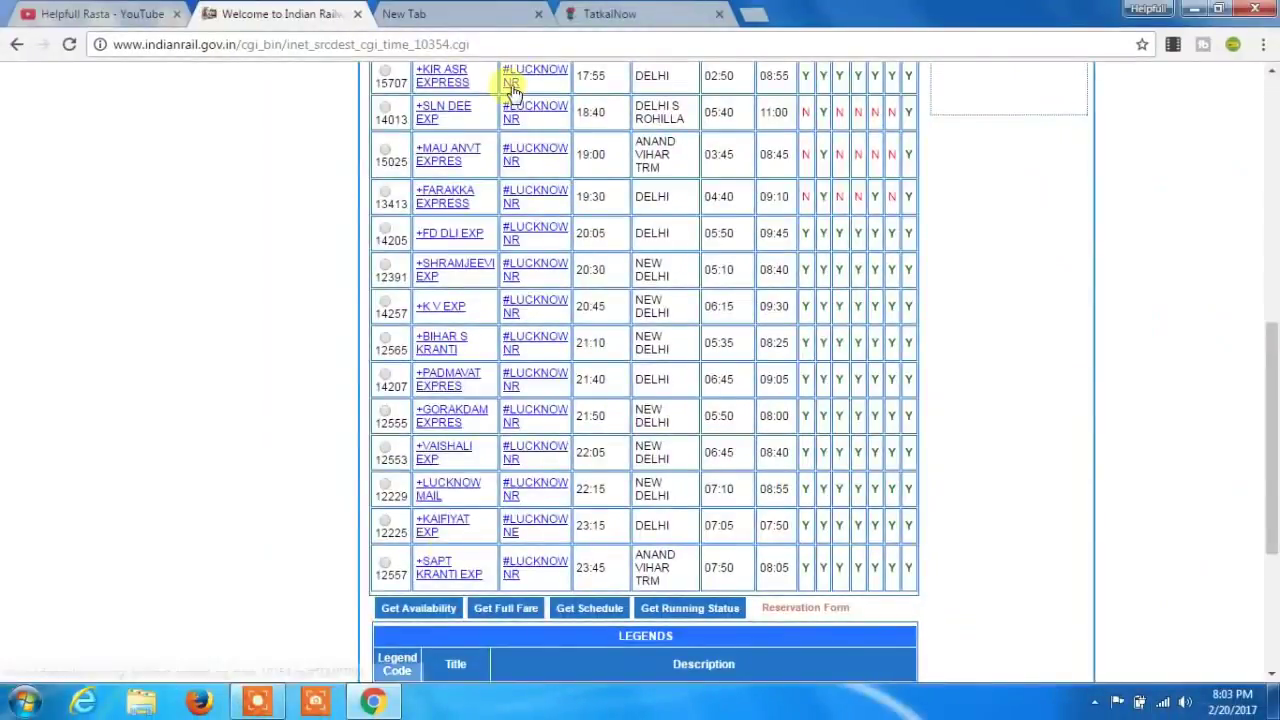
# - Return to the TatkalNow form and set the train number to 12229 : Lucknow Mail
pyautogui.click(610, 14)
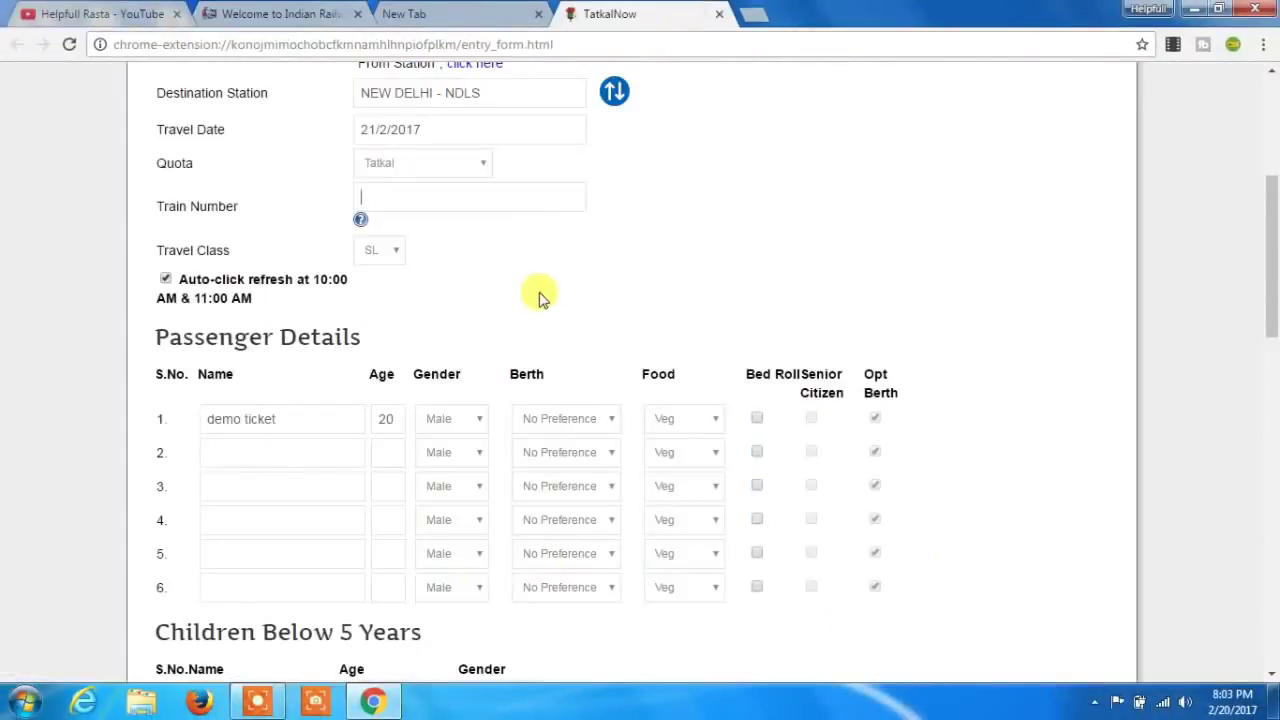
pyautogui.click(459, 193)
pyautogui.write('1222')
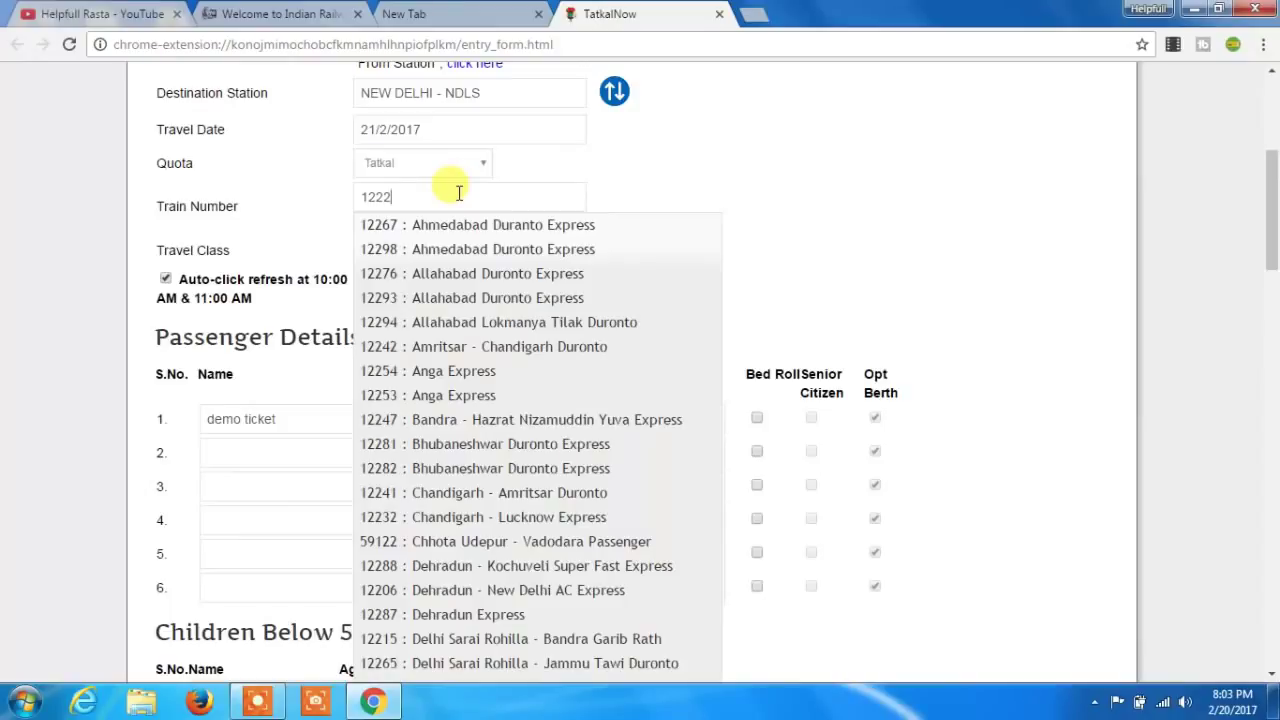
pyautogui.write('9')
pyautogui.click(459, 226)
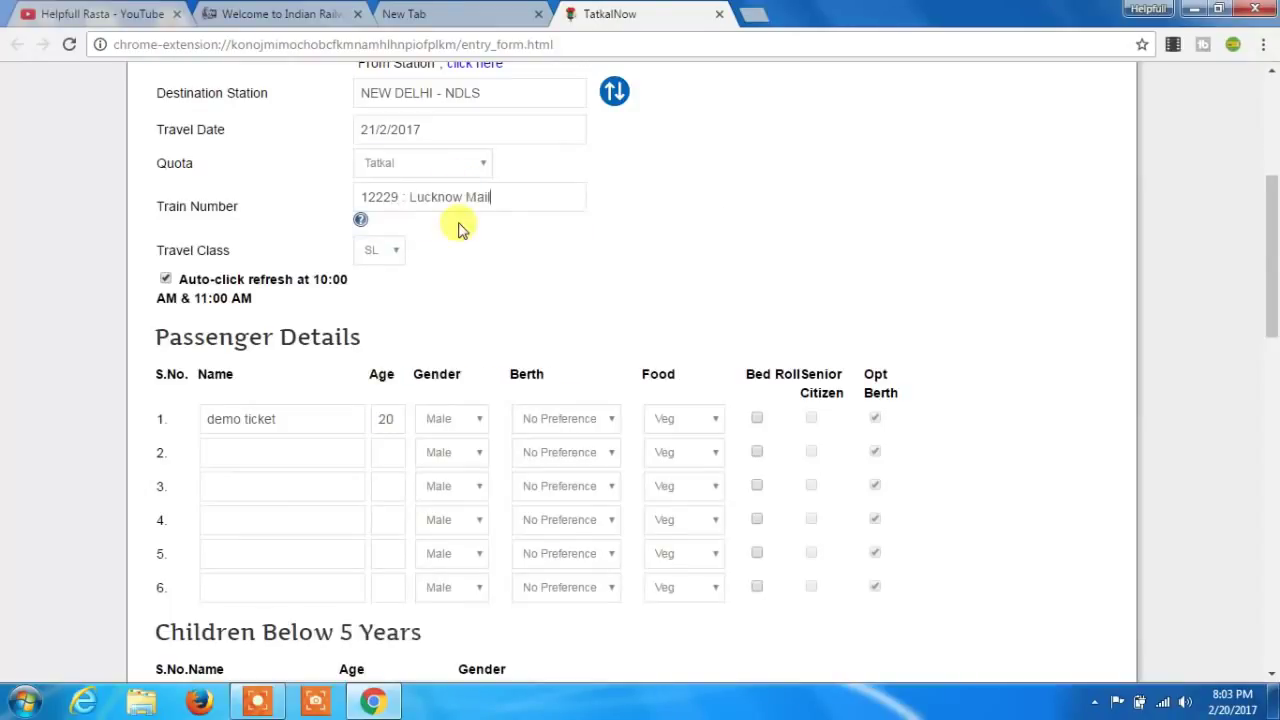
# - Save the completed ticket form for later booking and dismiss the confirmation message
pyautogui.scroll(-10, 717, 354)
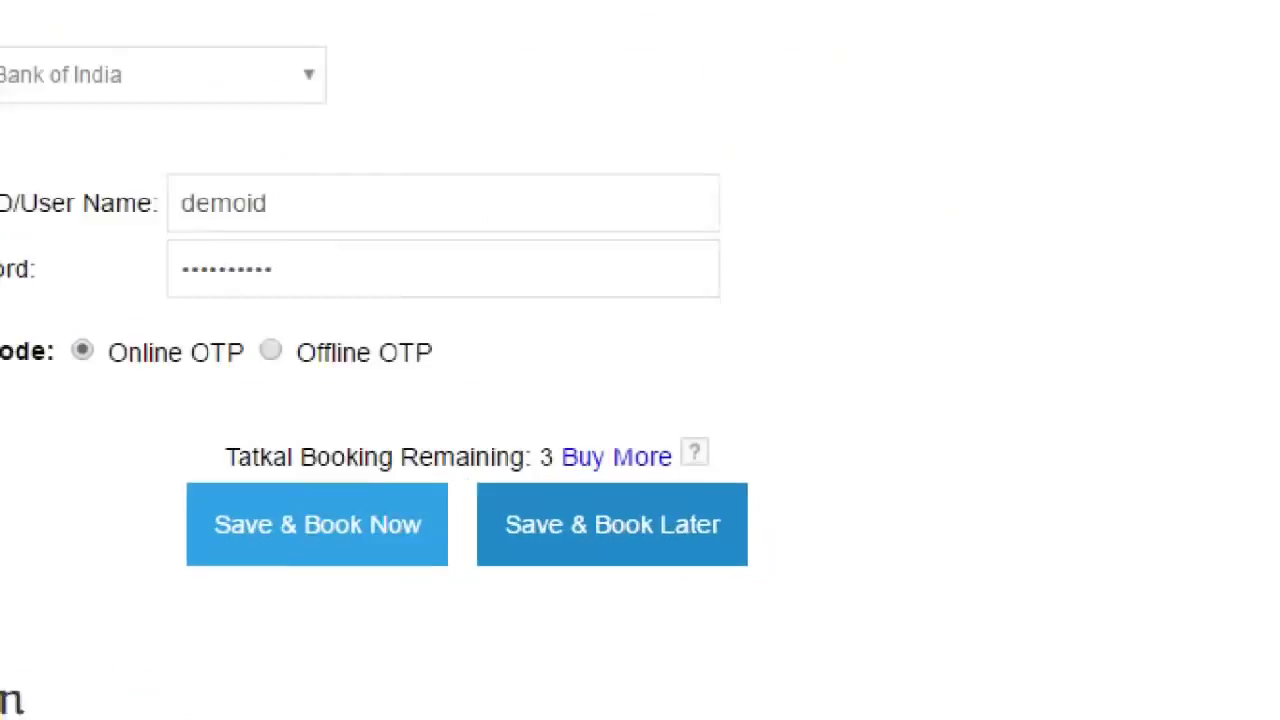
pyautogui.moveTo(793, 526)
pyautogui.mouseDown()
pyautogui.moveTo(792, 584)
pyautogui.moveTo(500, 600)
pyautogui.moveTo(470, 478)
pyautogui.moveTo(768, 468)
pyautogui.mouseUp()
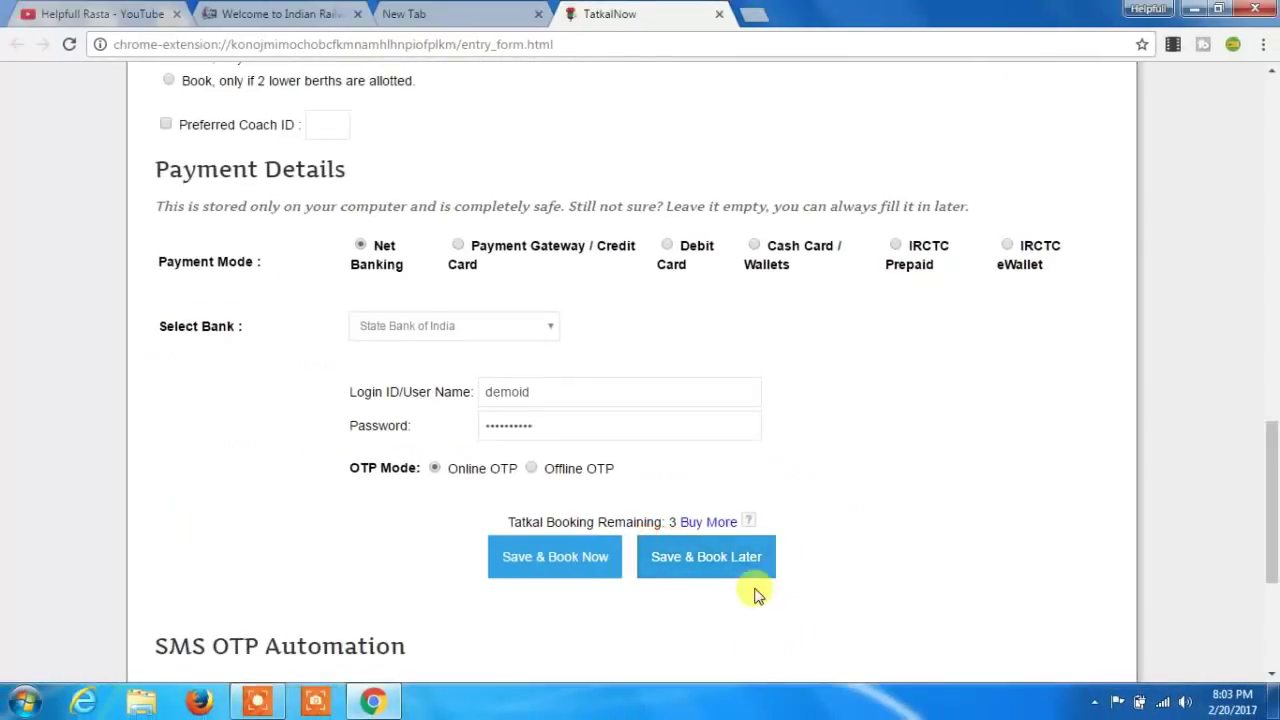
pyautogui.click(740, 572)
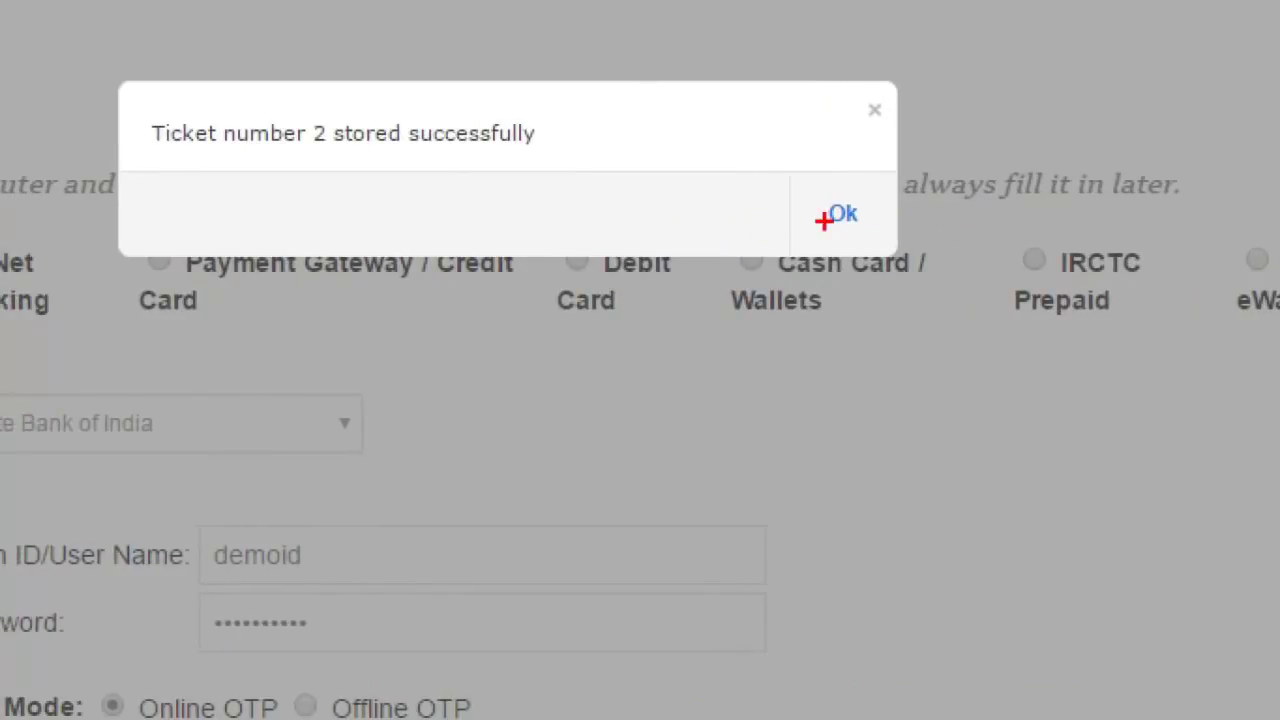
pyautogui.moveTo(821, 182)
pyautogui.mouseDown()
pyautogui.moveTo(820, 264)
pyautogui.moveTo(881, 181)
pyautogui.mouseUp()
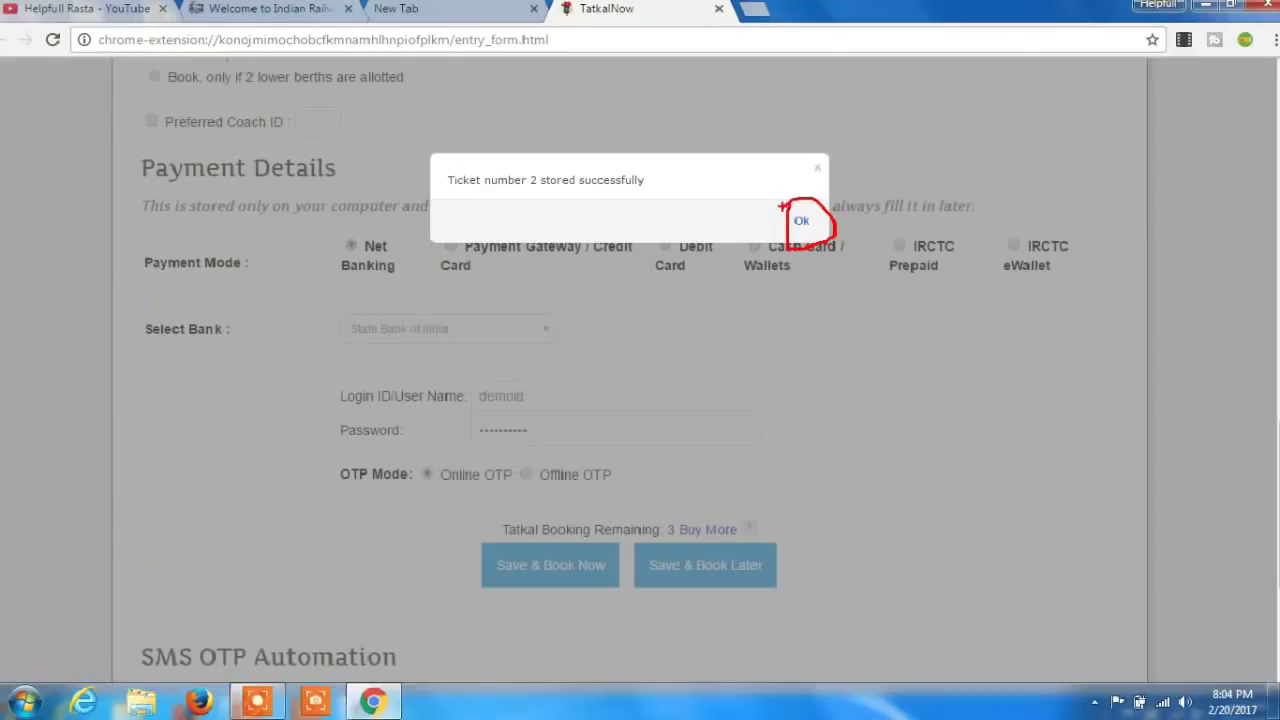
pyautogui.click(796, 225)
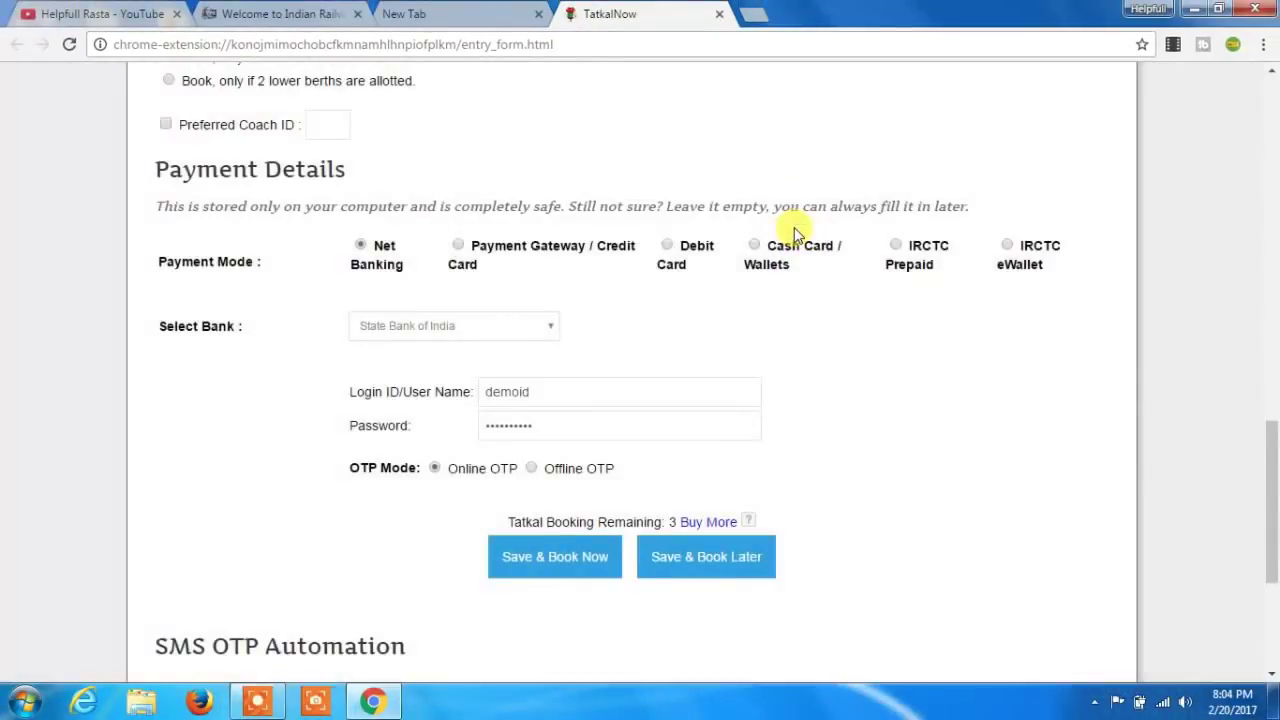
# - Close the TatkalNow form and open the IRCTC site at irctc.co.in
pyautogui.click(719, 15)
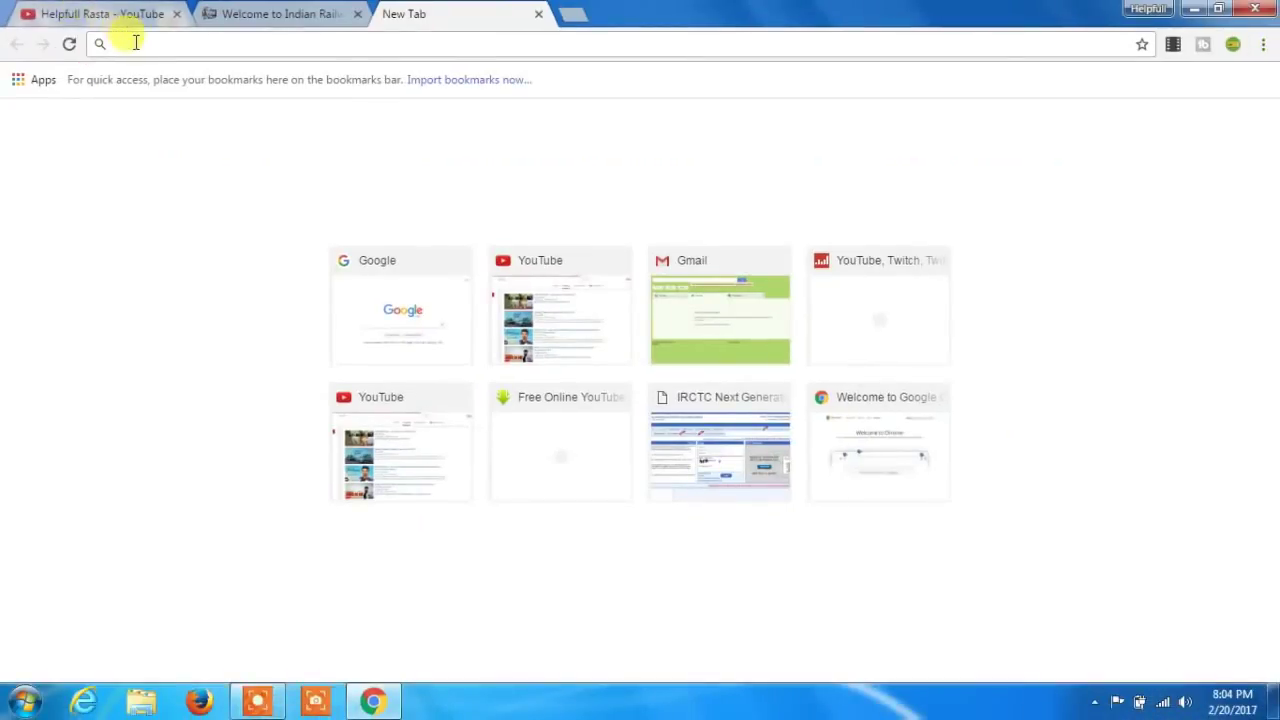
pyautogui.write('irc')
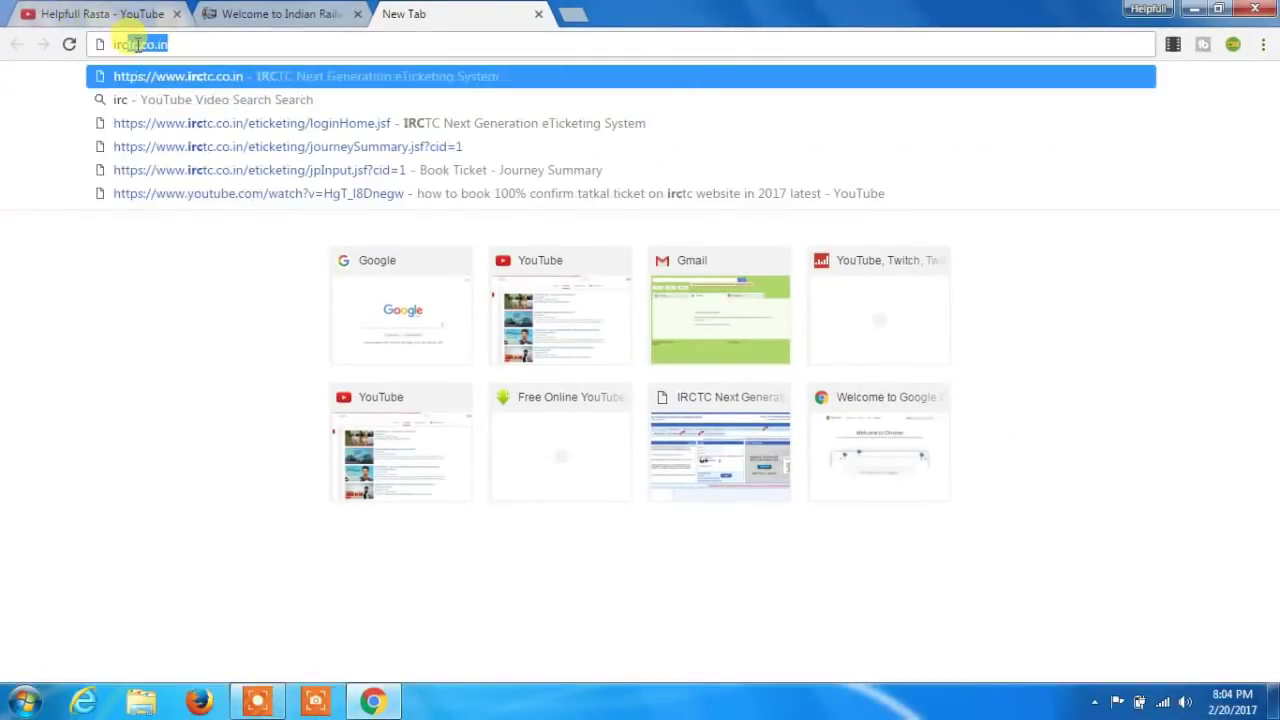
pyautogui.press('Return')
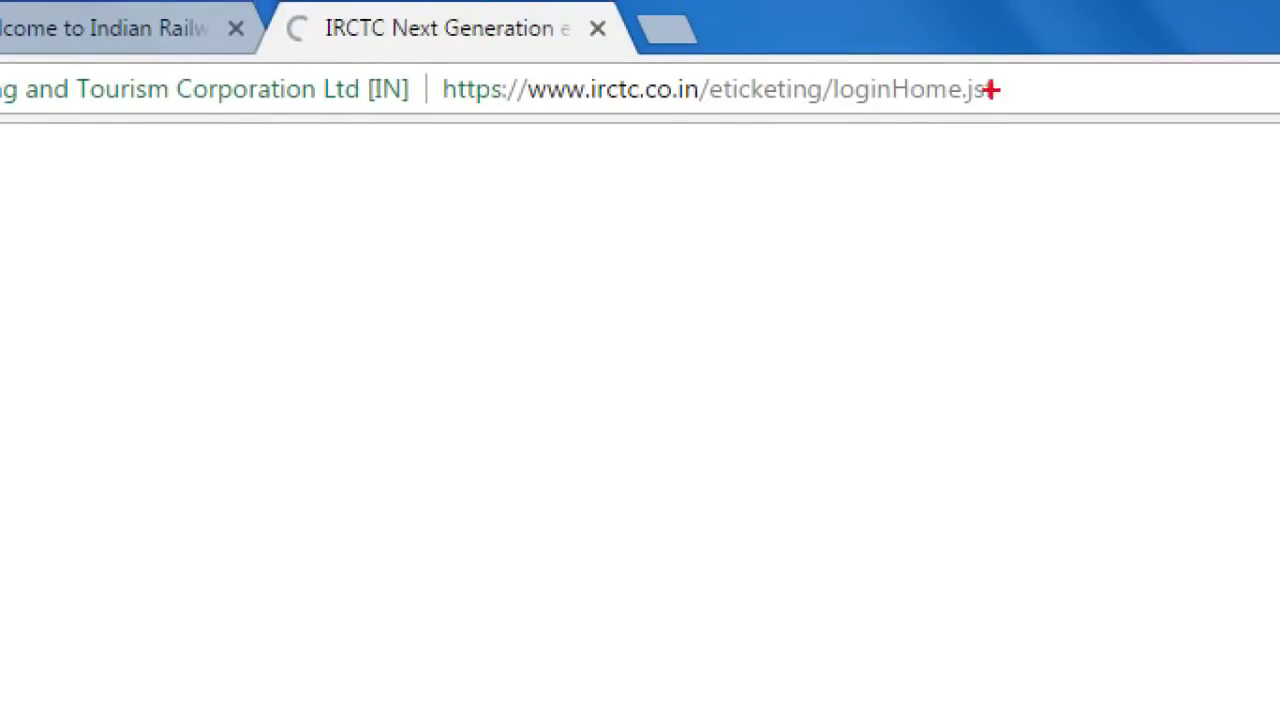
pyautogui.moveTo(1025, 42)
pyautogui.mouseDown()
pyautogui.moveTo(1034, 122)
pyautogui.moveTo(508, 178)
pyautogui.moveTo(404, 70)
pyautogui.moveTo(1152, 104)
pyautogui.mouseUp()
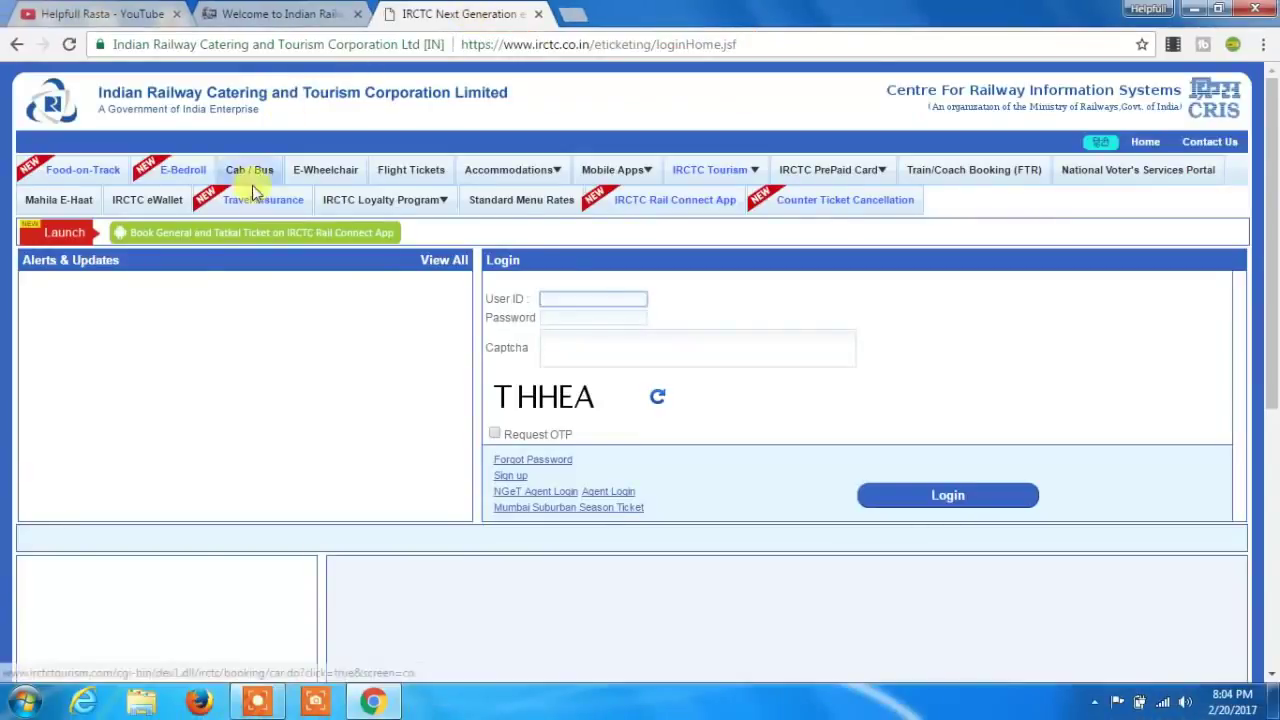
# - Start booking the saved LUCKNOW NR - LKO to NEW DELHI - NDLS ticket from the TatkalNow extension on the IRCTC login page
pyautogui.click(568, 298)
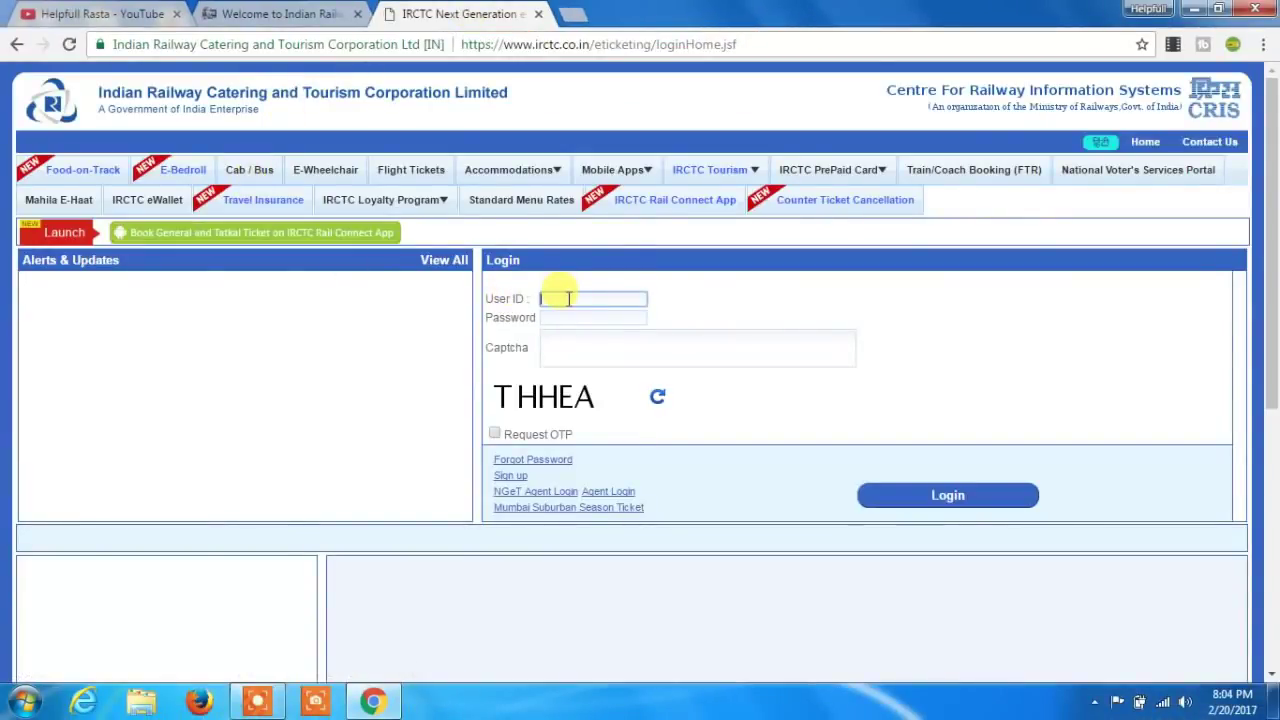
pyautogui.scroll(-1, 629, 366)
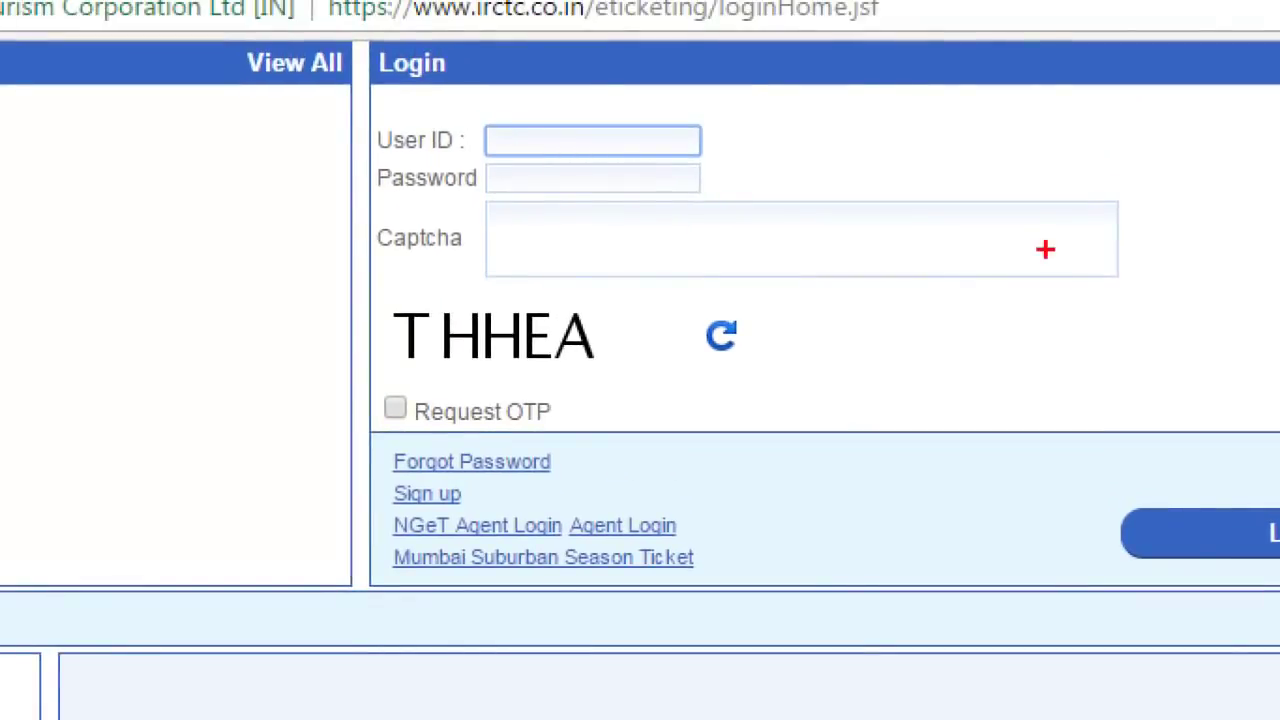
pyautogui.moveTo(1176, 101)
pyautogui.mouseDown()
pyautogui.moveTo(1182, 286)
pyautogui.moveTo(400, 309)
pyautogui.moveTo(362, 35)
pyautogui.moveTo(1279, 78)
pyautogui.mouseUp()
pyautogui.press('Escape')
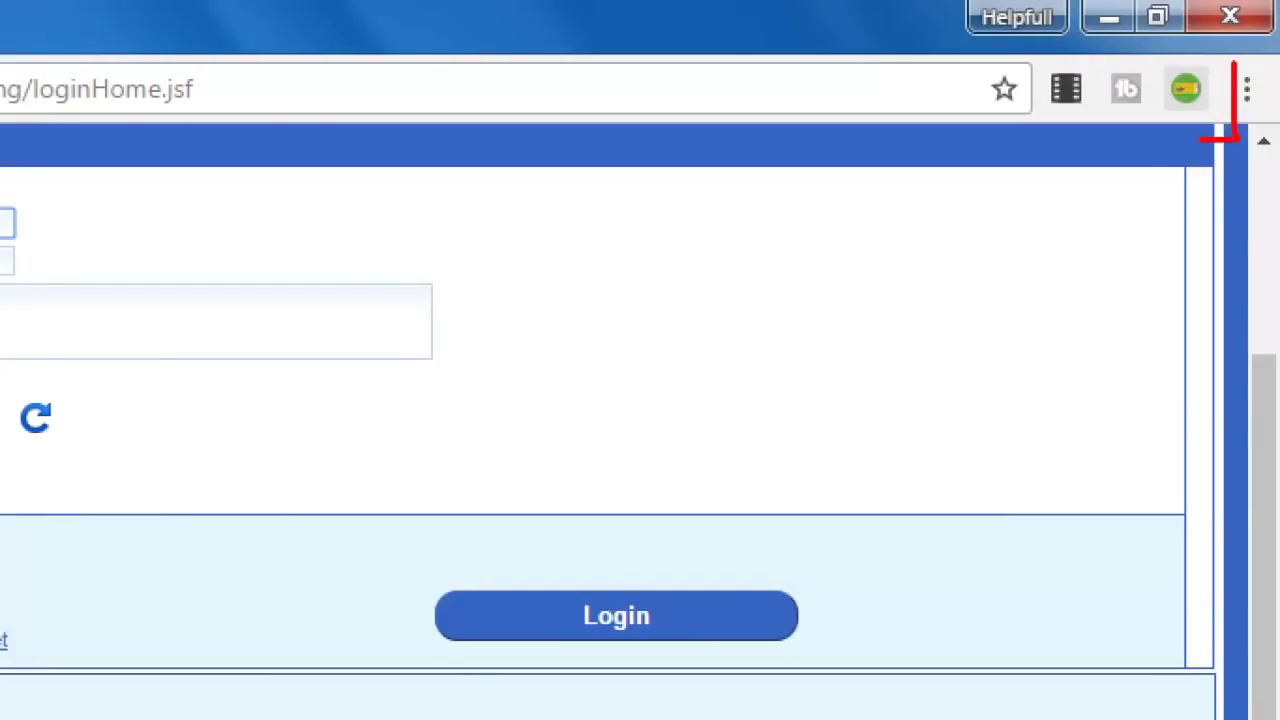
pyautogui.moveTo(1234, 62); pyautogui.dragTo(1256, 54)
pyautogui.press('Escape')
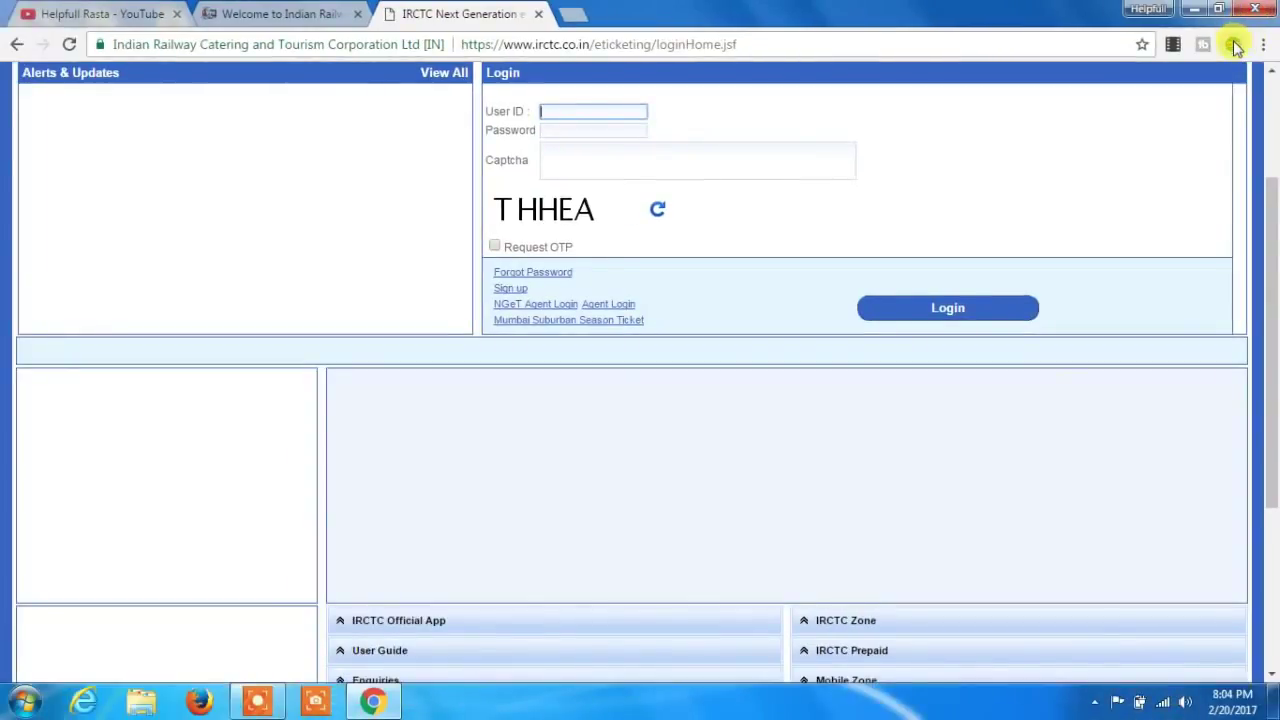
pyautogui.click(1234, 45)
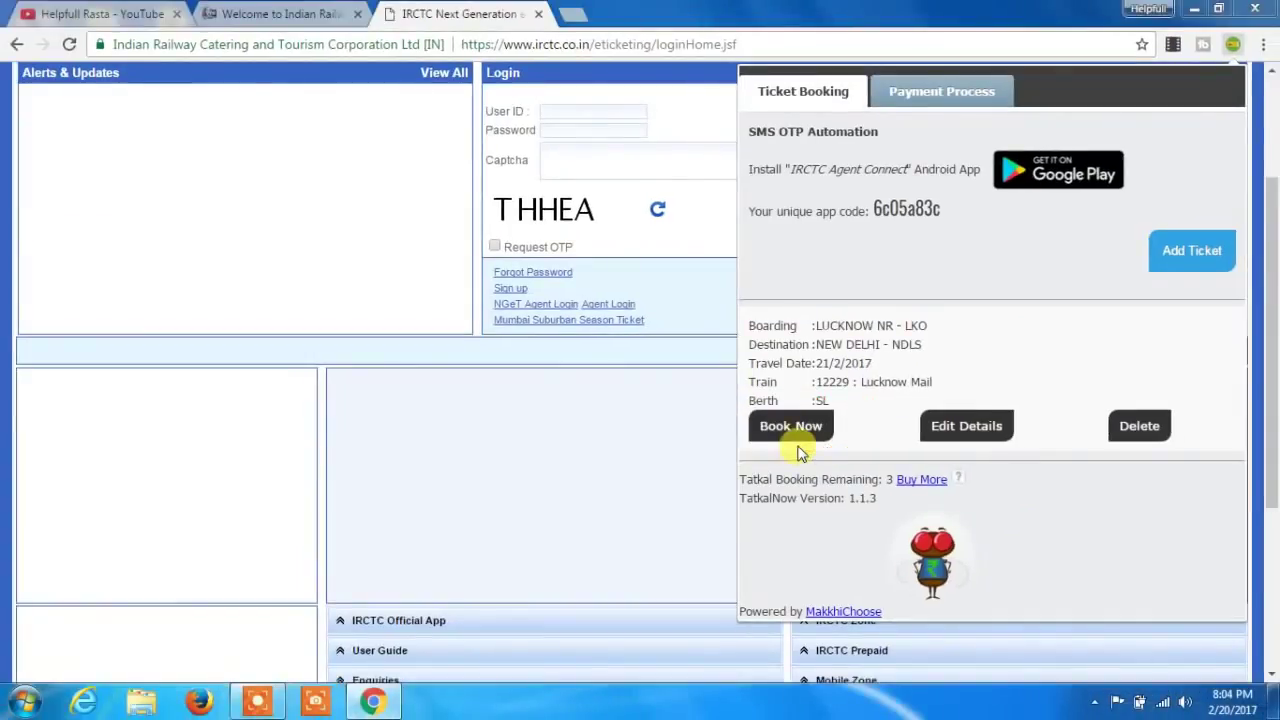
pyautogui.click(799, 437)
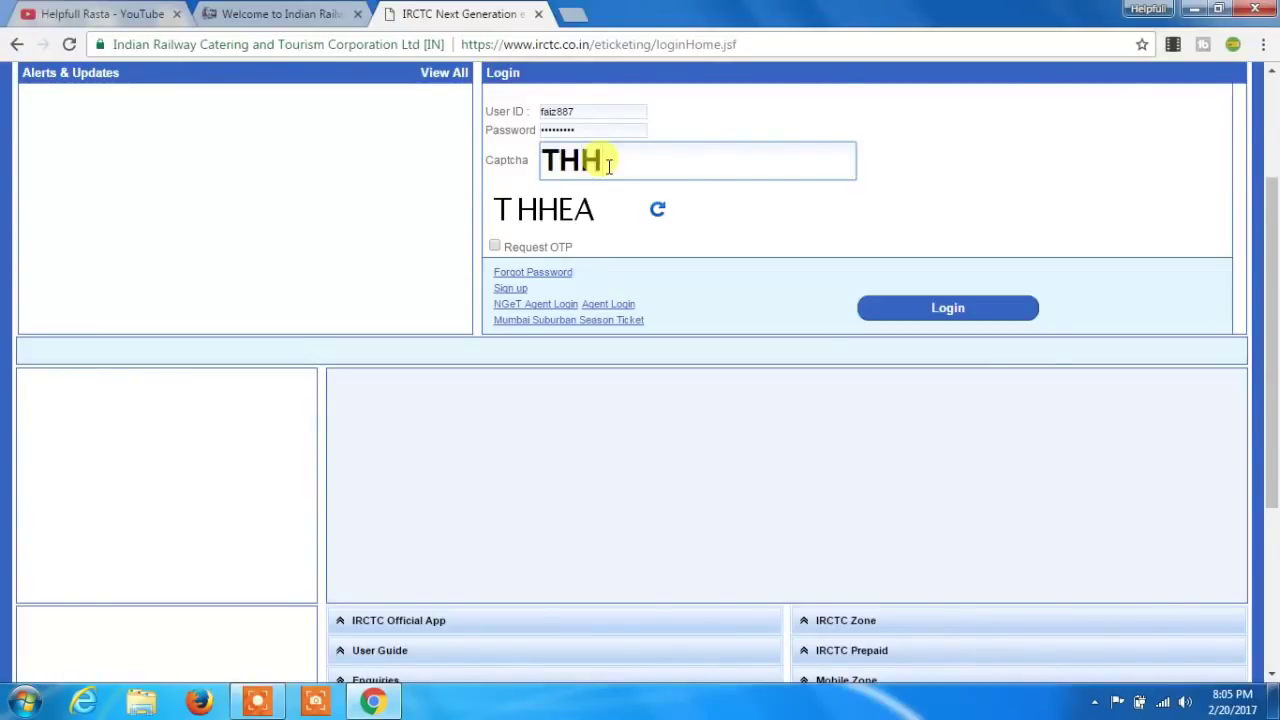
# - Log in to IRCTC with the displayed captcha, save the login in the browser, and continue with the new session
pyautogui.write('EA')
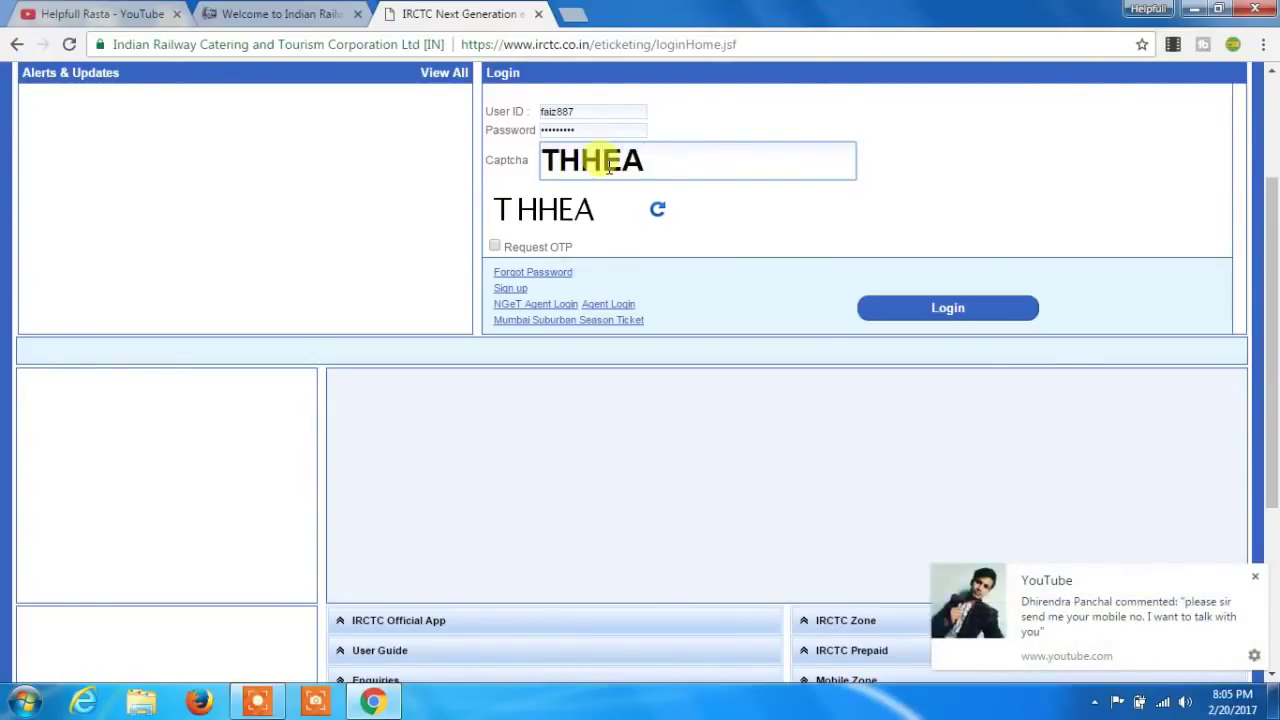
pyautogui.click(951, 307)
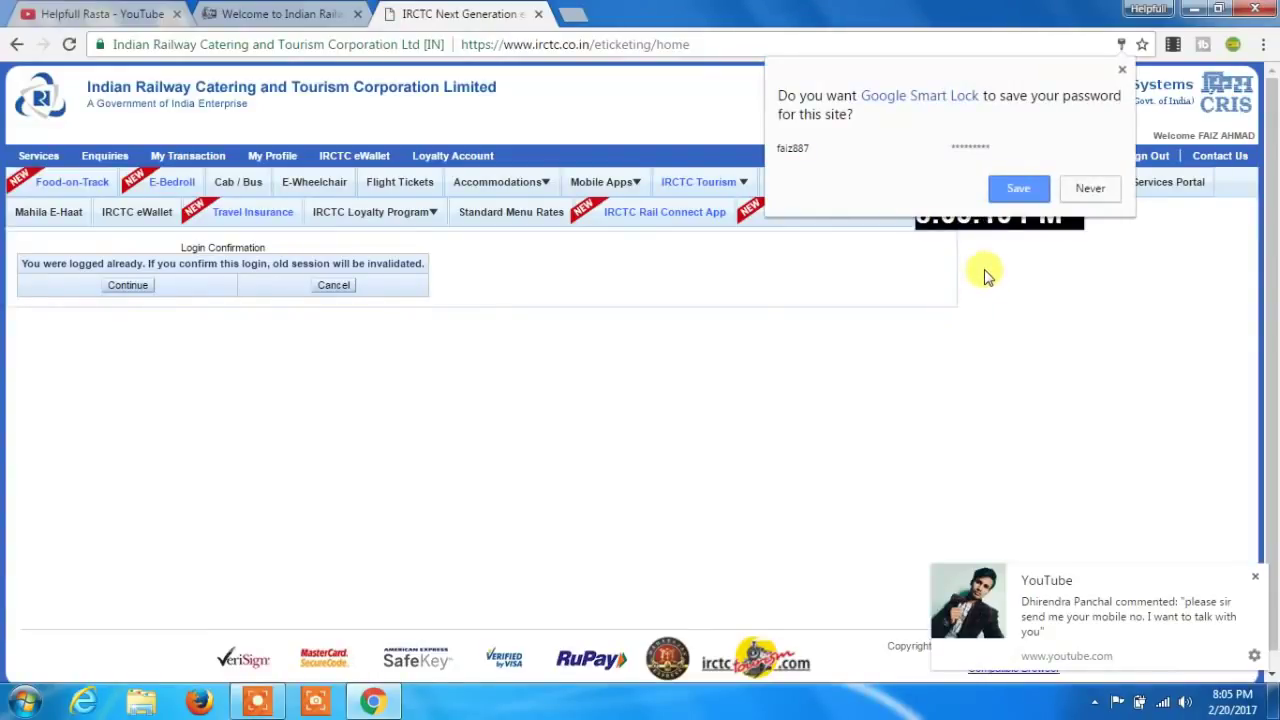
pyautogui.click(1019, 188)
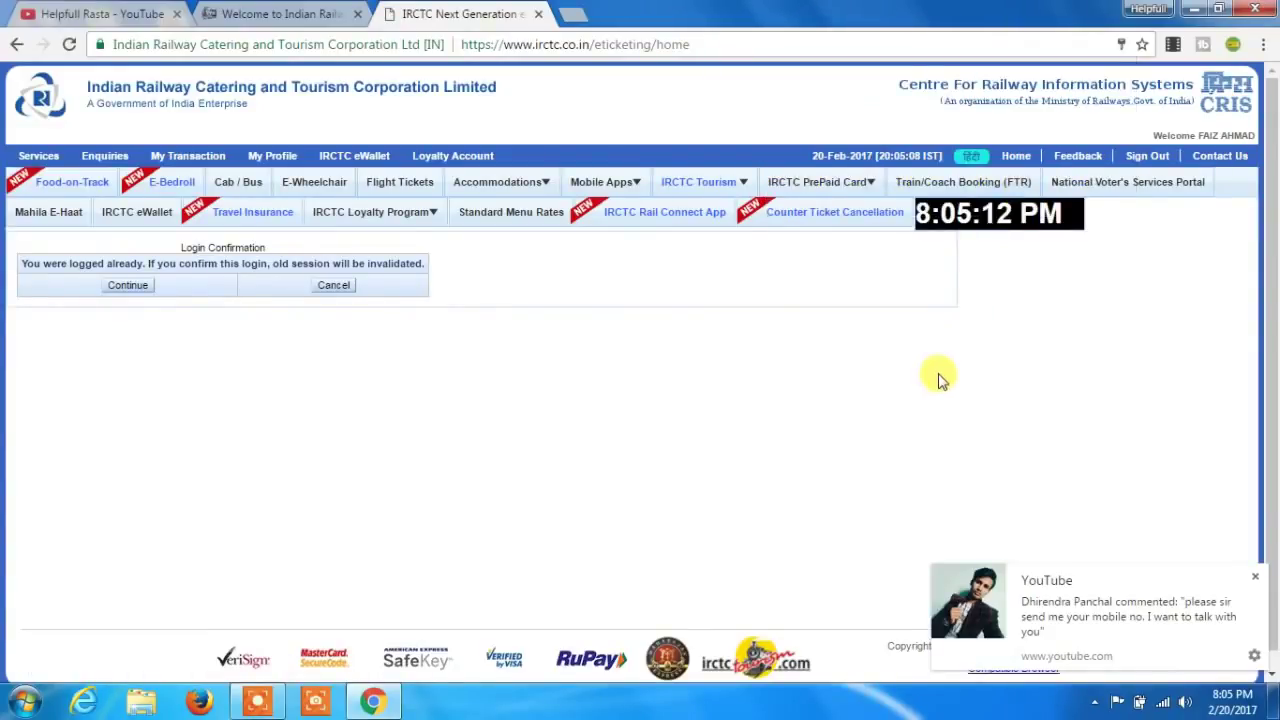
pyautogui.click(131, 286)
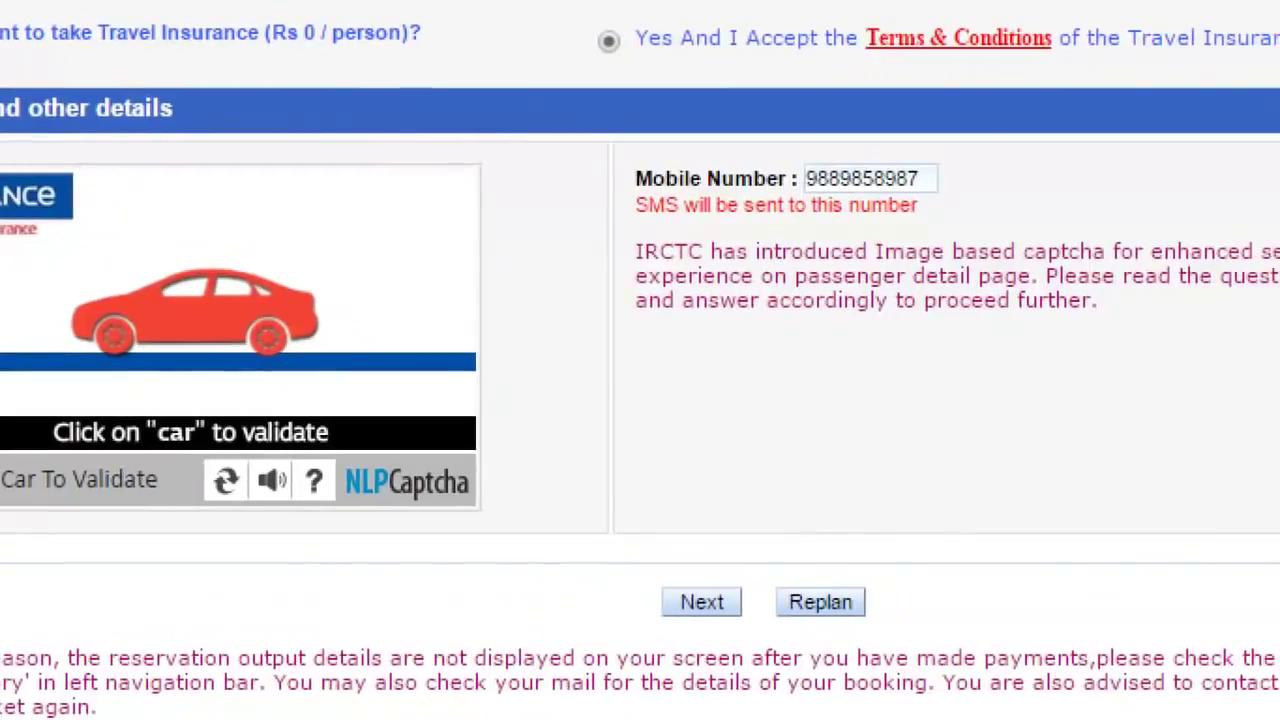
# - Validate the image captcha with the car, submit the passenger details, and agree to continue booking on the waiting list
pyautogui.moveTo(64, 250)
pyautogui.mouseDown()
pyautogui.moveTo(60, 318)
pyautogui.moveTo(342, 385)
pyautogui.moveTo(400, 274)
pyautogui.moveTo(18, 278)
pyautogui.mouseUp()
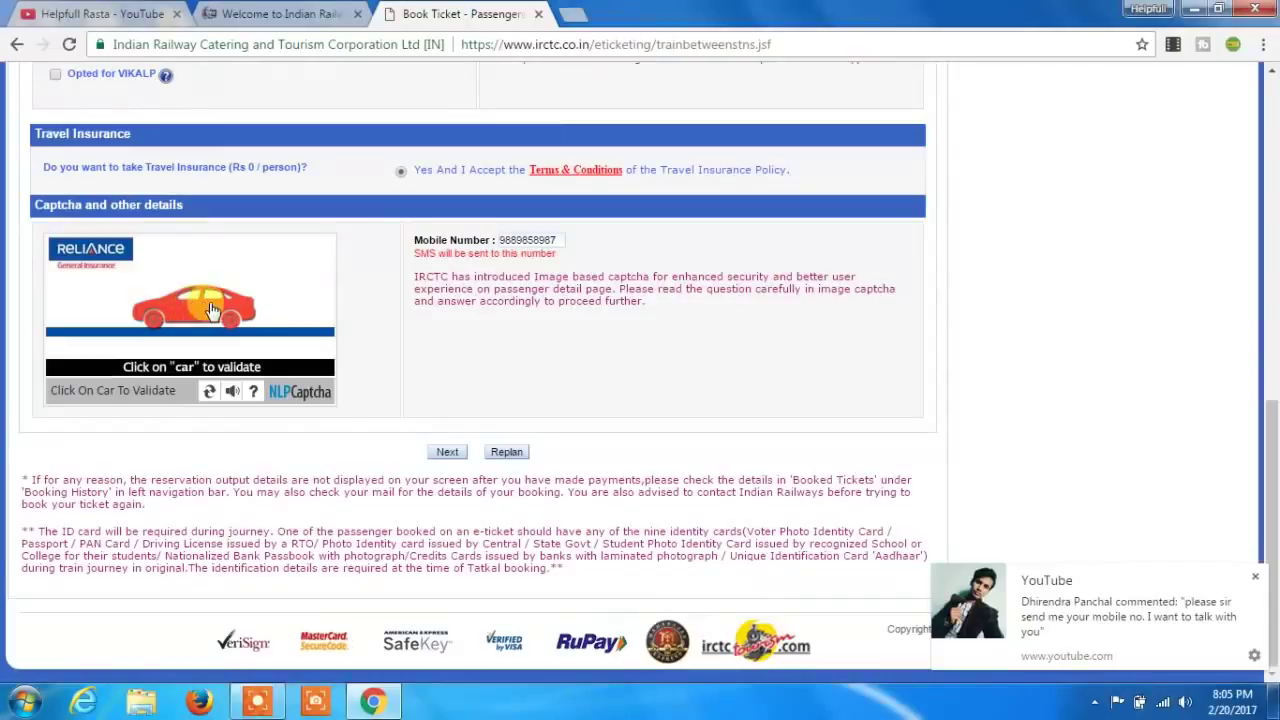
pyautogui.click(228, 314)
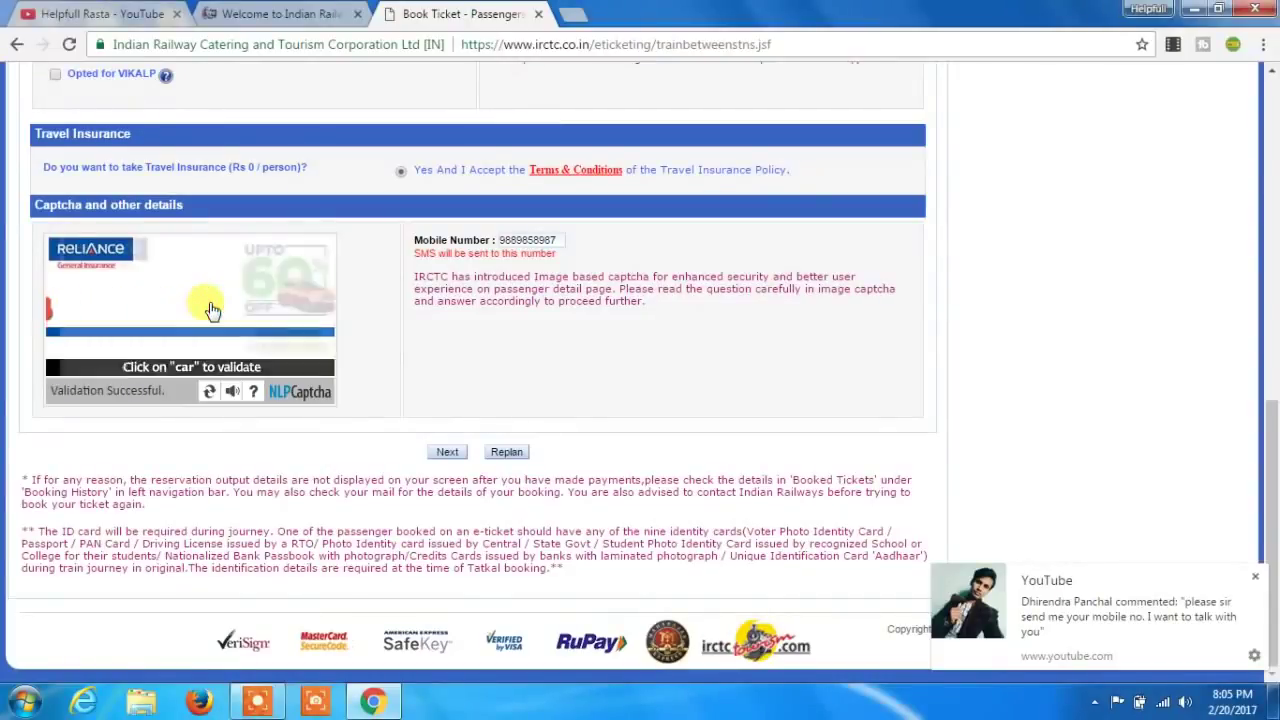
pyautogui.click(446, 452)
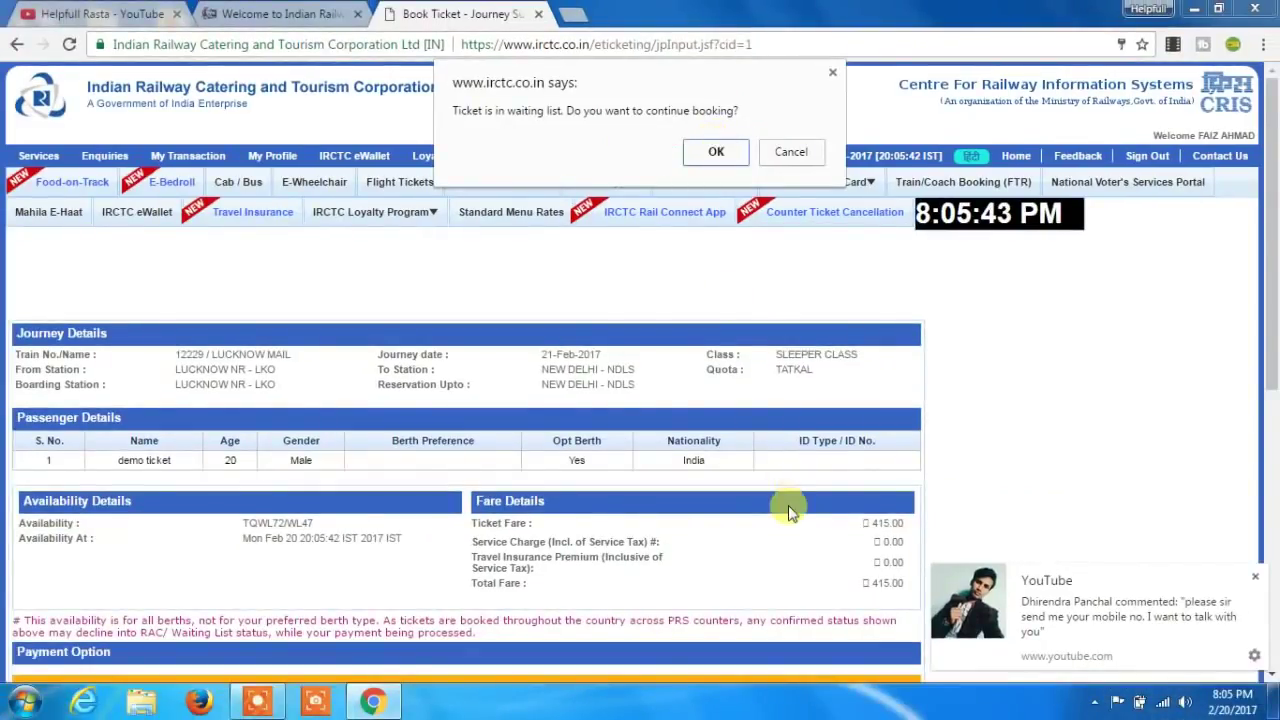
pyautogui.click(716, 151)
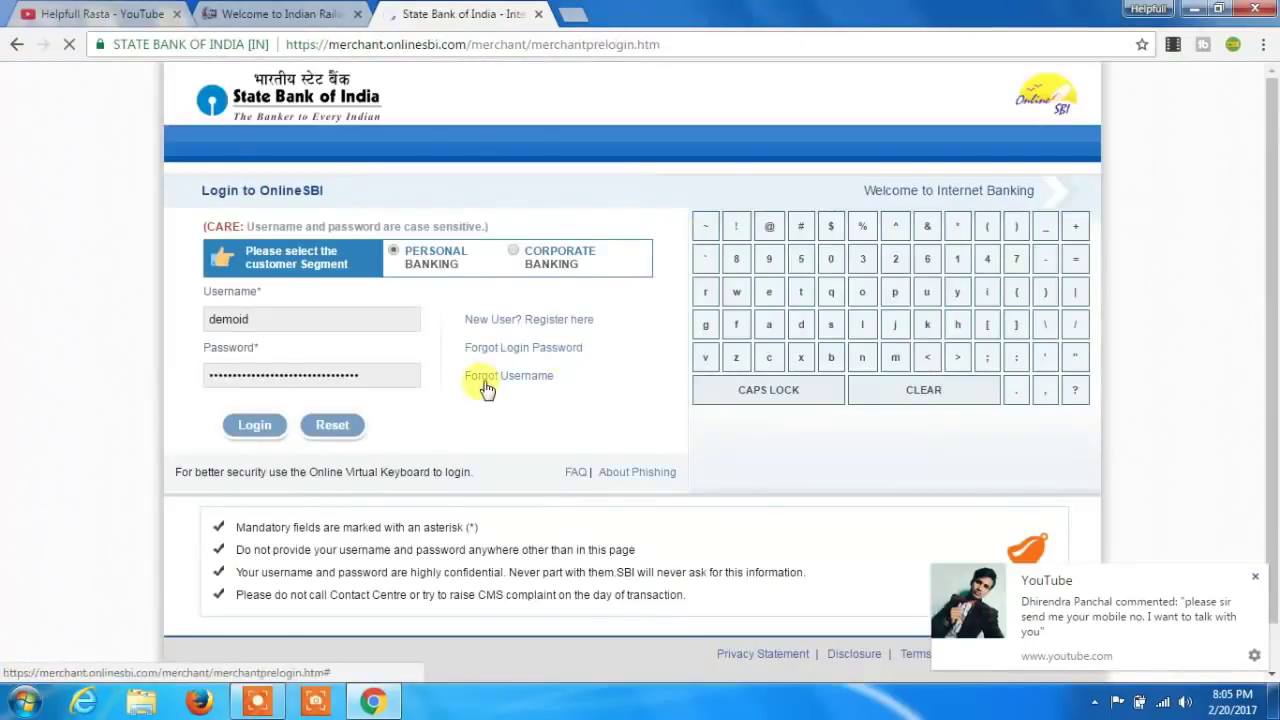
# - Try to log in to OnlineSBI personal banking with the prefilled username and password
pyautogui.press('Return')
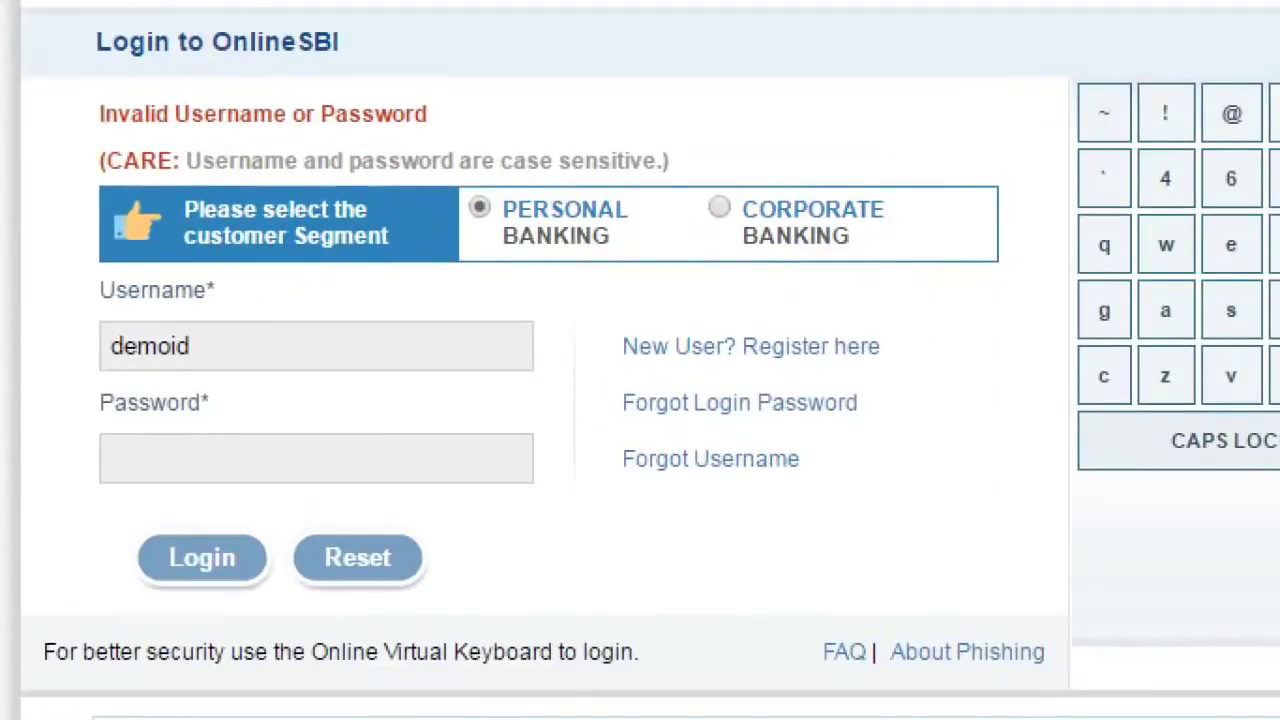
pyautogui.moveTo(502, 294)
pyautogui.mouseDown()
pyautogui.moveTo(522, 565)
pyautogui.moveTo(44, 533)
pyautogui.mouseUp()
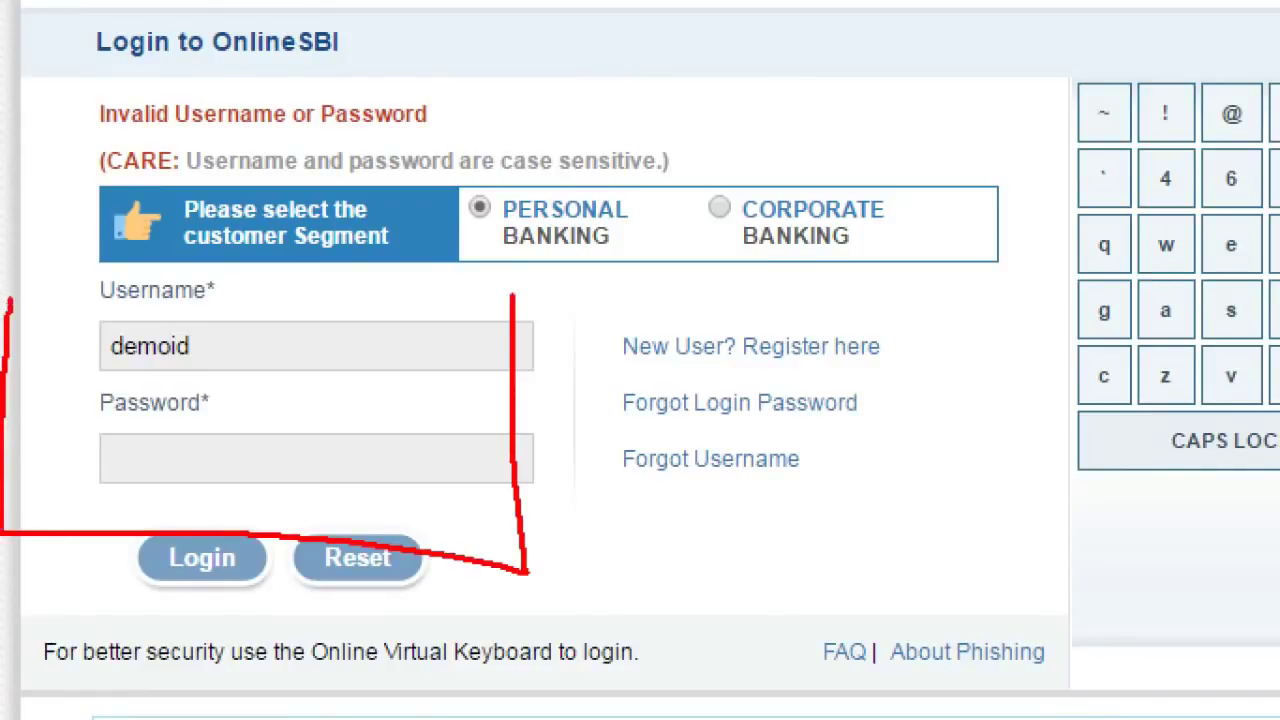
pyautogui.moveTo(8, 298); pyautogui.dragTo(493, 267)
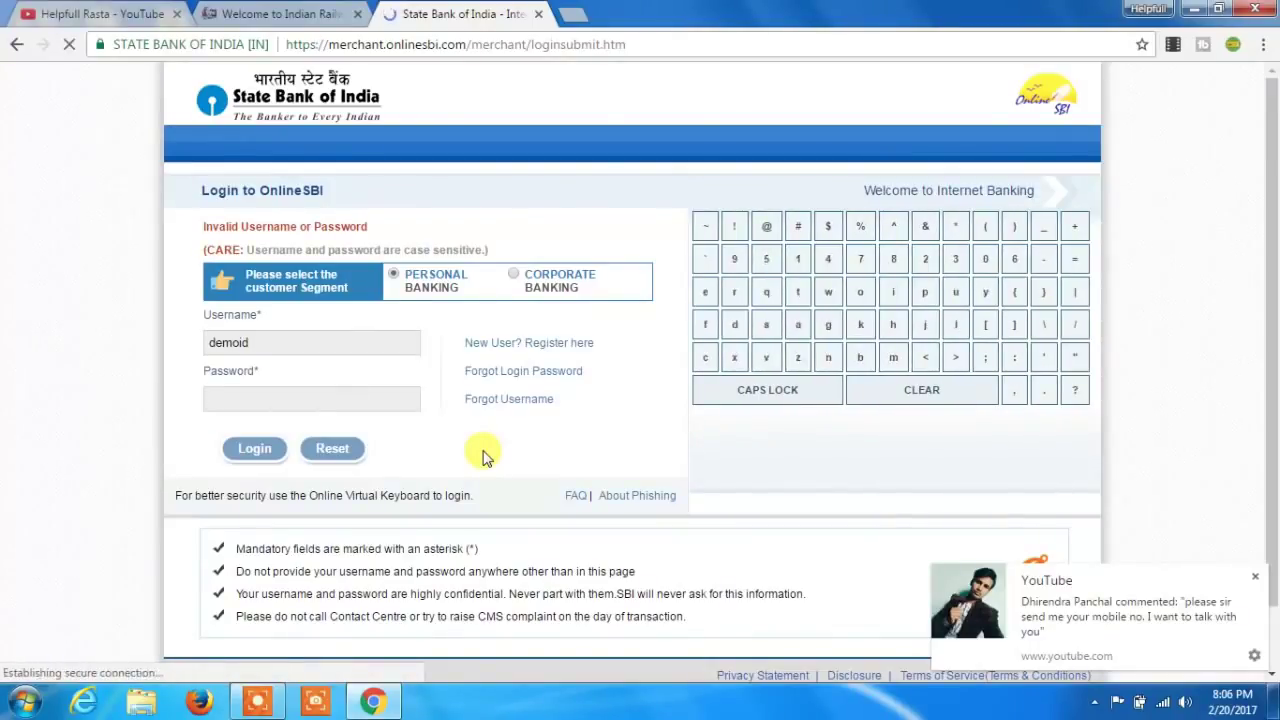
# - Close the bank login page and return to the Helpfull Rasta YouTube channel page
pyautogui.click(540, 14)
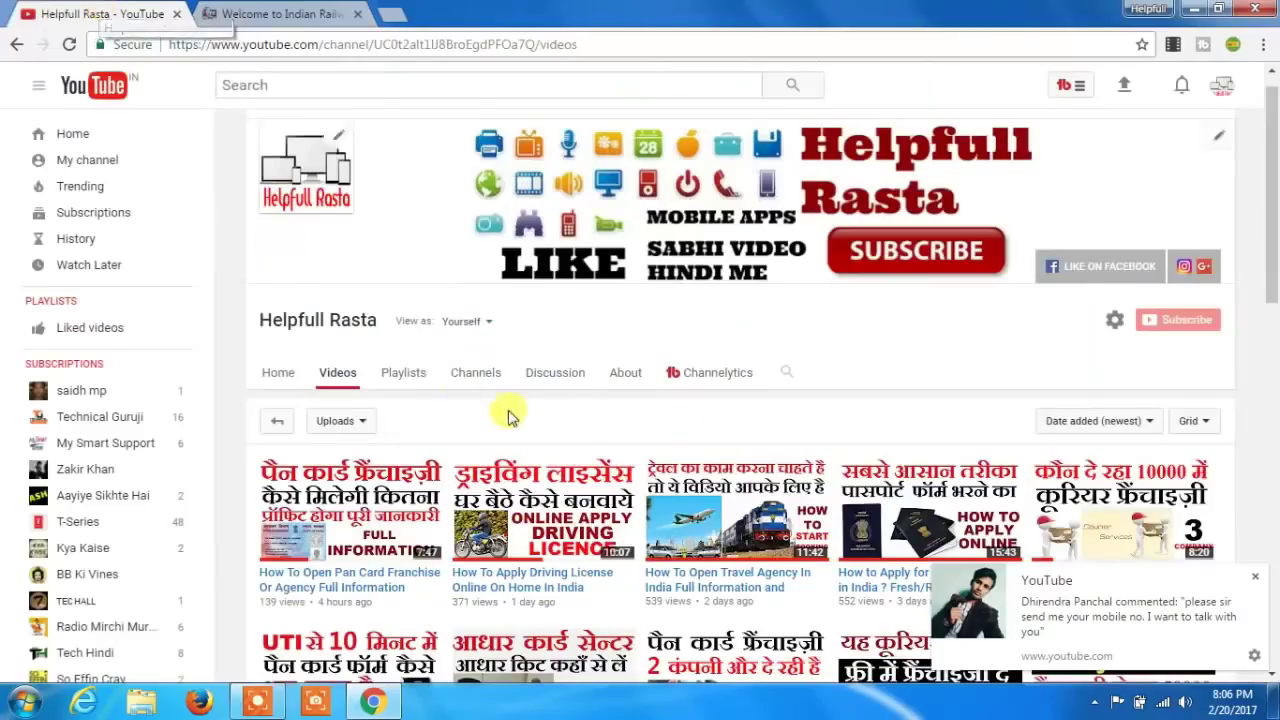
pyautogui.click(100, 12)
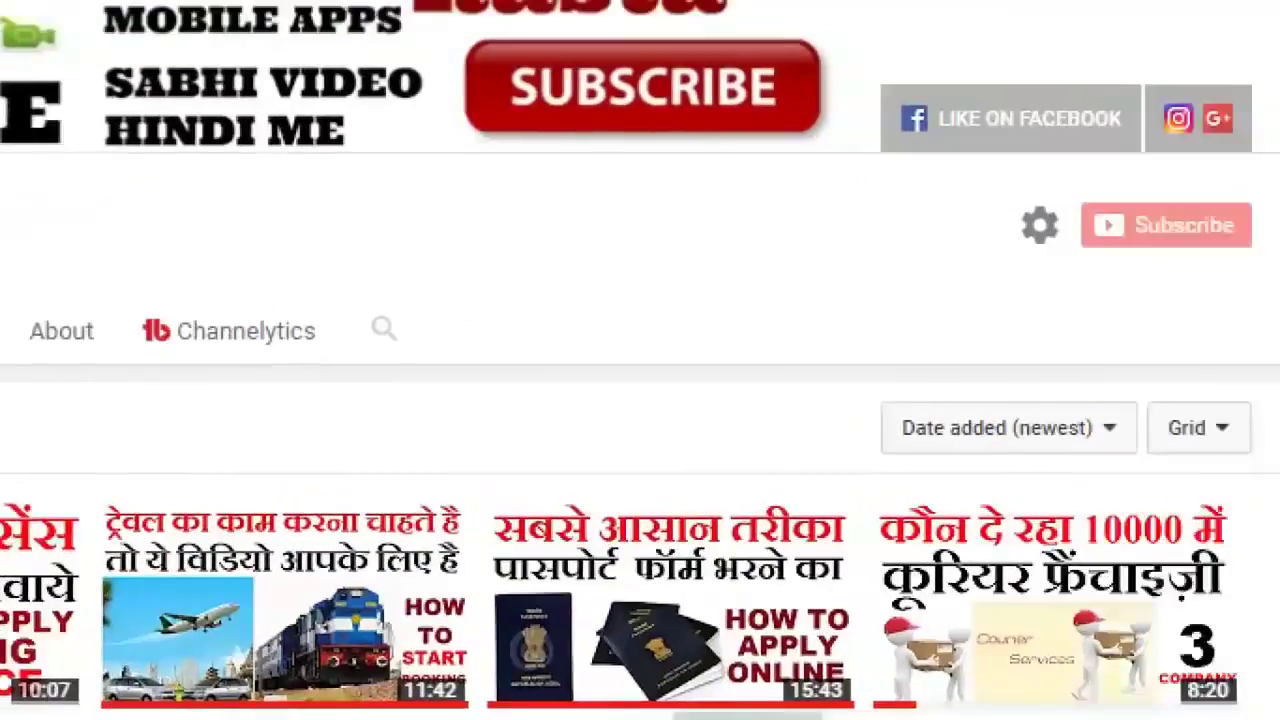